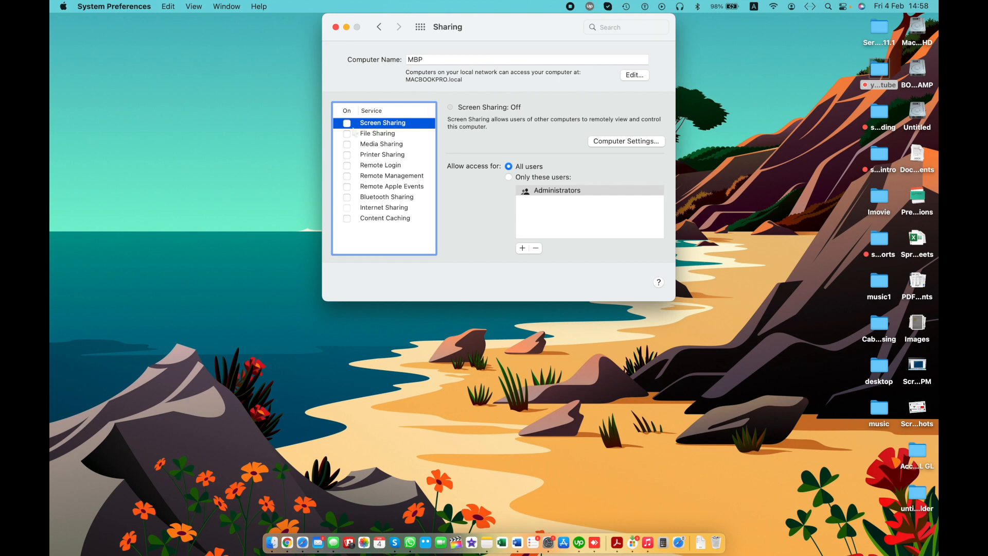
# Turn on Screen Sharing and restrict its access to only the listed users.
pyautogui.click(347, 123)
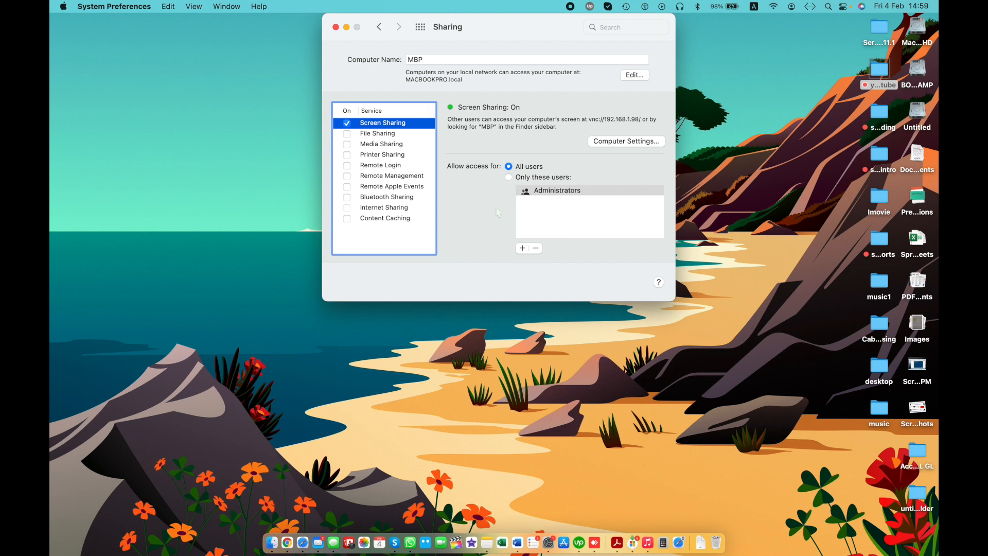
pyautogui.click(517, 178)
pyautogui.click(522, 248)
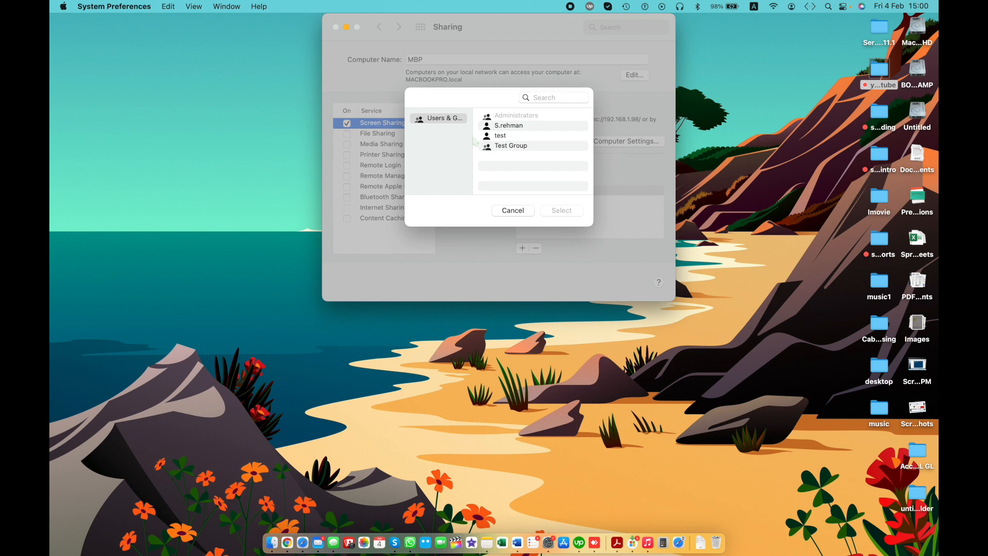
pyautogui.click(499, 126)
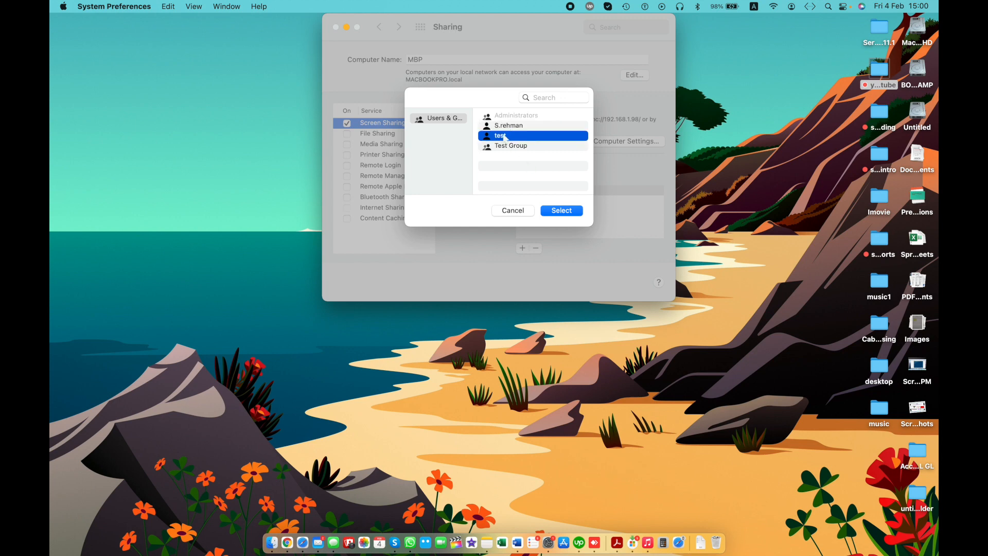
pyautogui.click(503, 137)
pyautogui.click(512, 147)
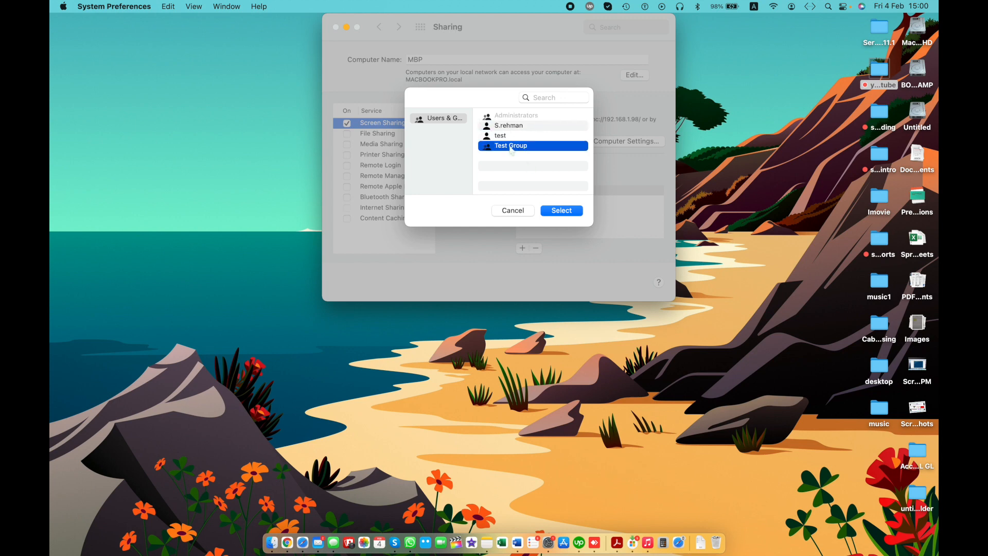
pyautogui.click(516, 128)
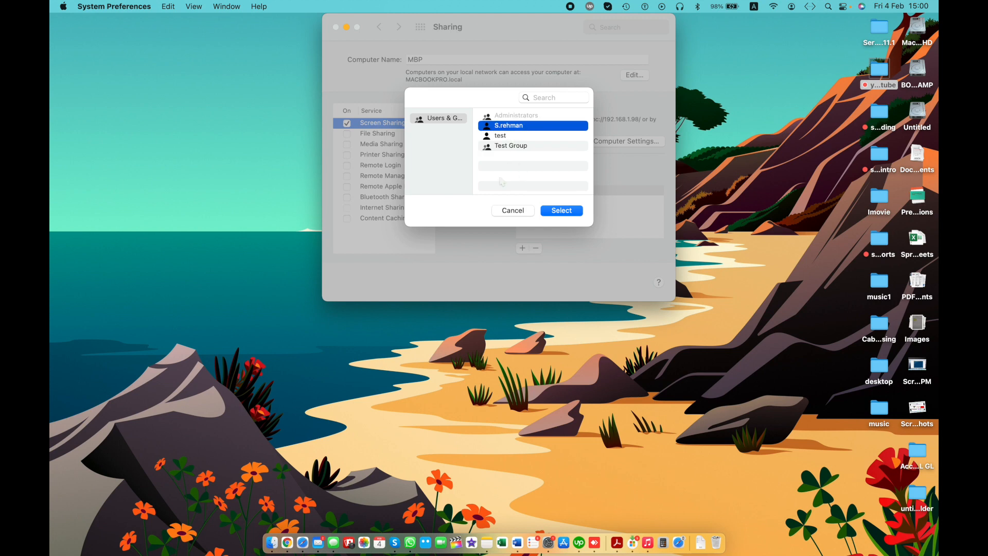
pyautogui.click(503, 147)
pyautogui.press('Escape')
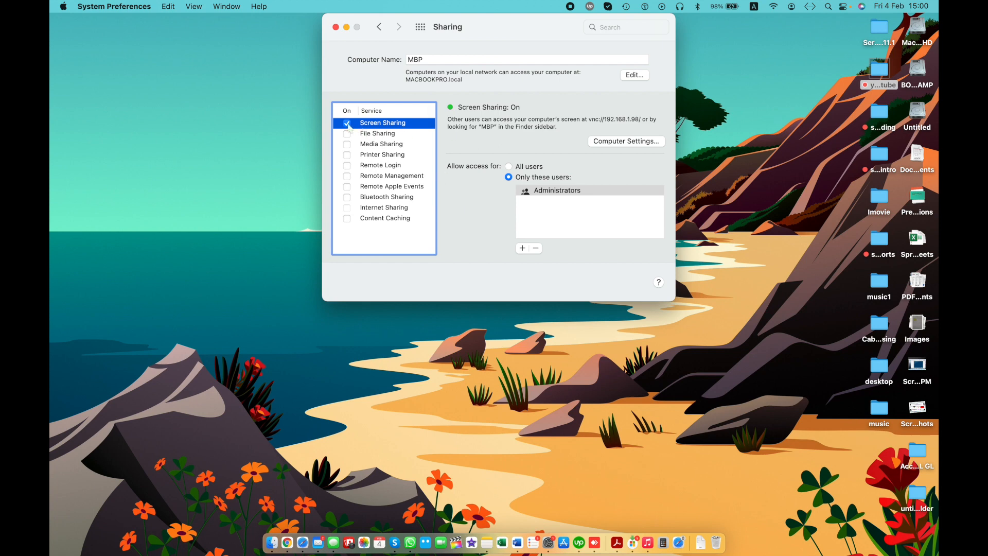
pyautogui.click(349, 124)
pyautogui.click(614, 146)
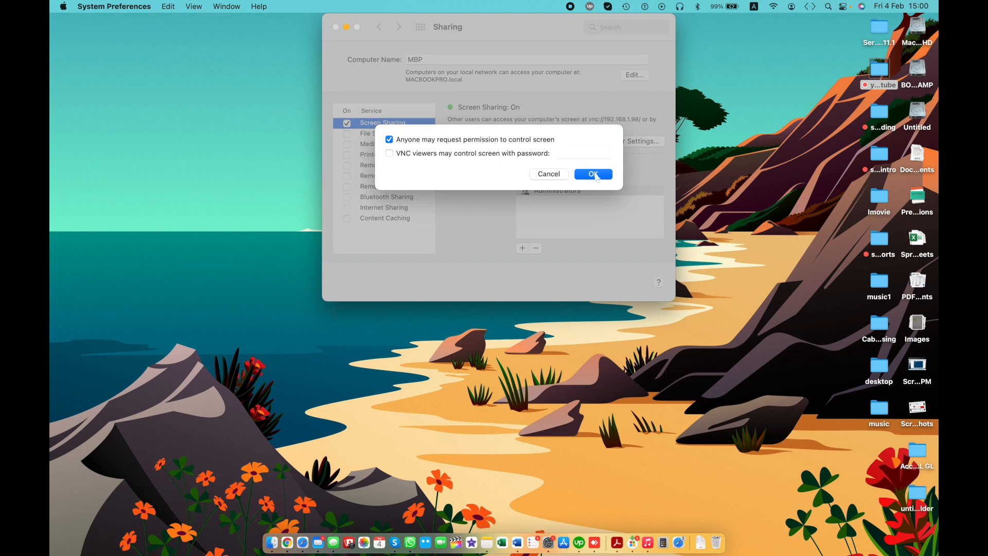
pyautogui.click(389, 140)
pyautogui.click(606, 176)
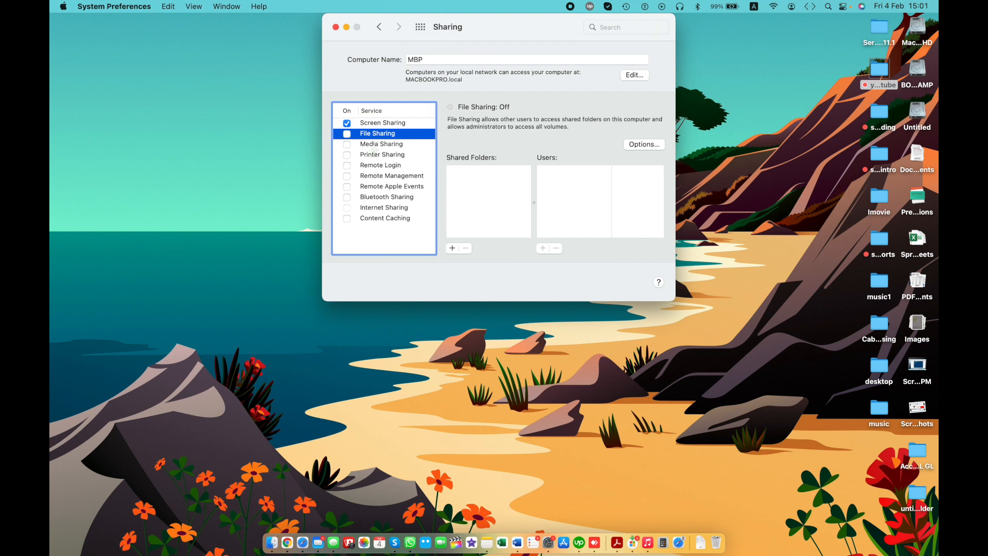
# Turn on File Sharing and add the home folder's Desktop as a shared folder.
pyautogui.click(347, 134)
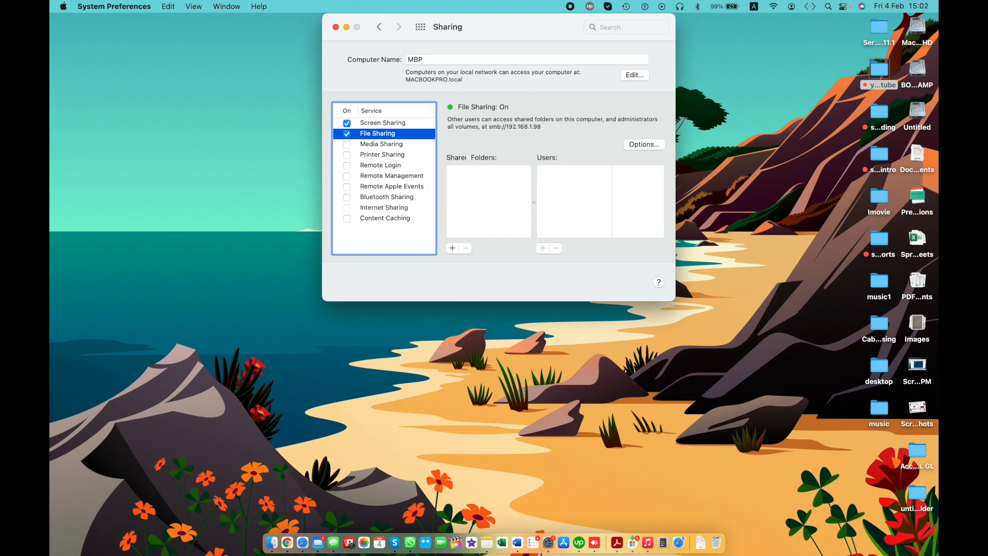
pyautogui.click(453, 248)
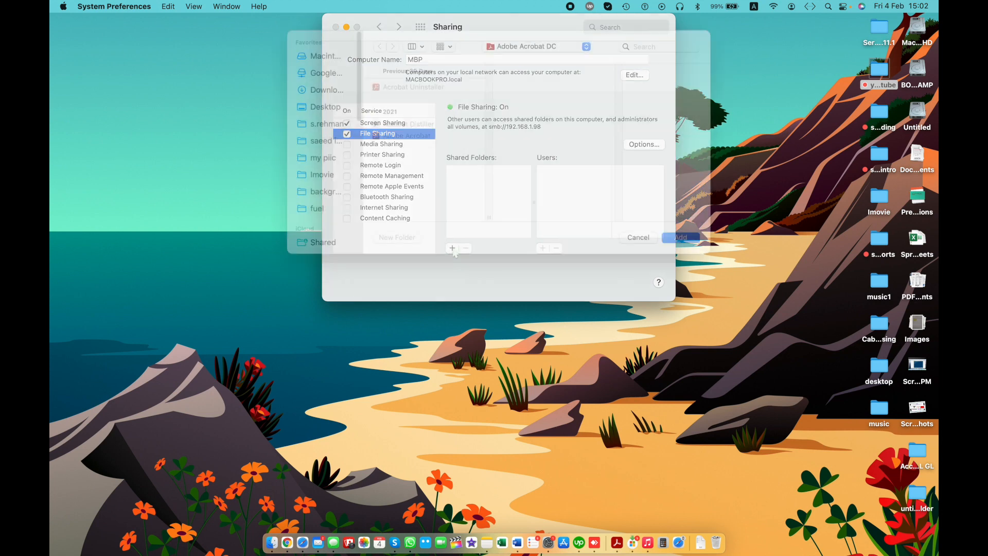
pyautogui.click(327, 138)
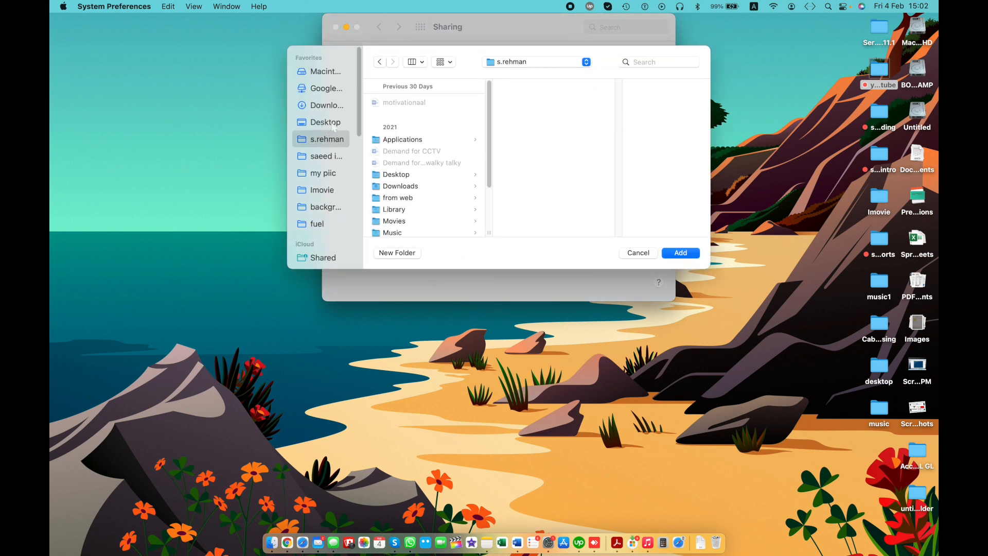
pyautogui.click(325, 122)
pyautogui.click(335, 143)
pyautogui.click(397, 175)
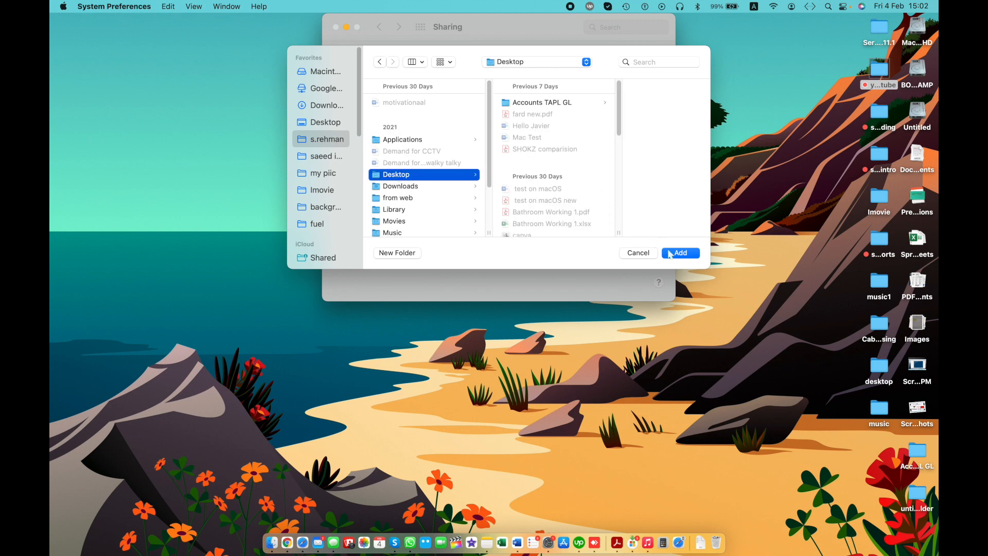
pyautogui.click(680, 262)
pyautogui.click(680, 253)
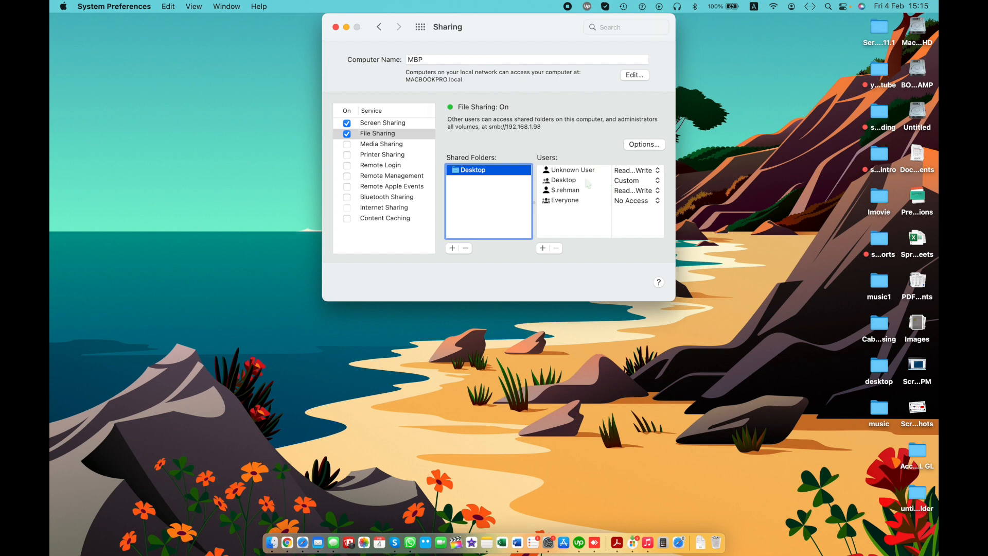
# Check the users of the shared Desktop folder and the access levels available for Administrators.
pyautogui.click(565, 201)
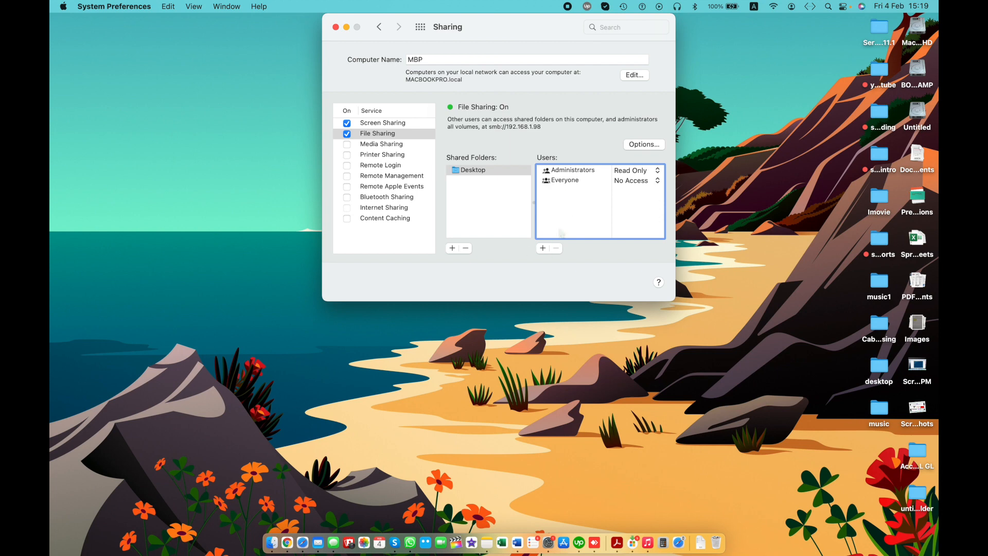
pyautogui.click(570, 184)
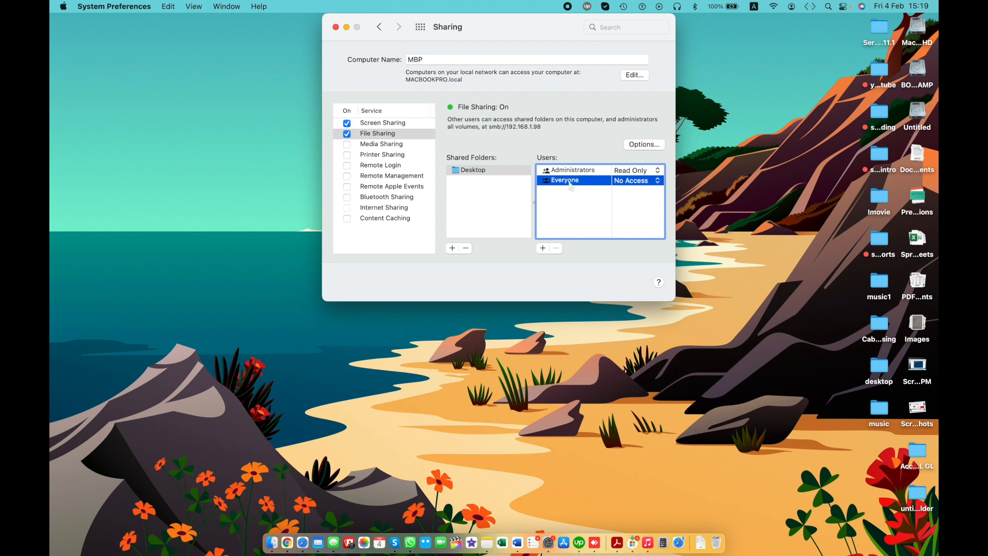
pyautogui.click(554, 174)
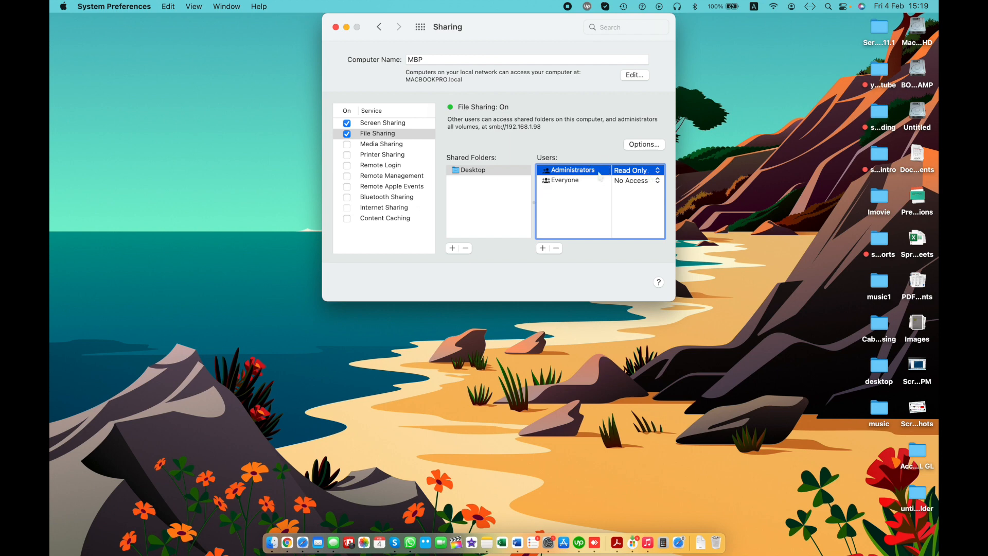
pyautogui.click(650, 172)
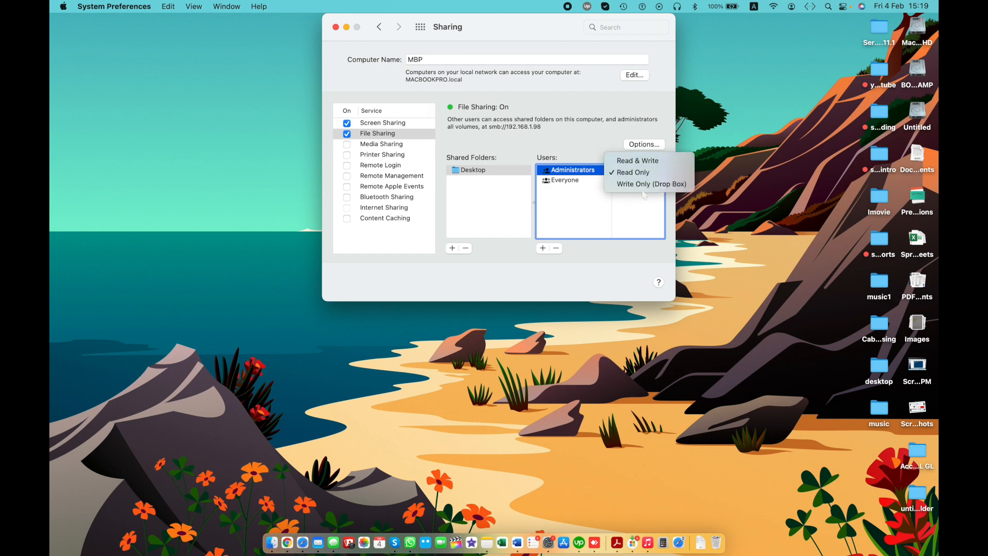
pyautogui.click(635, 210)
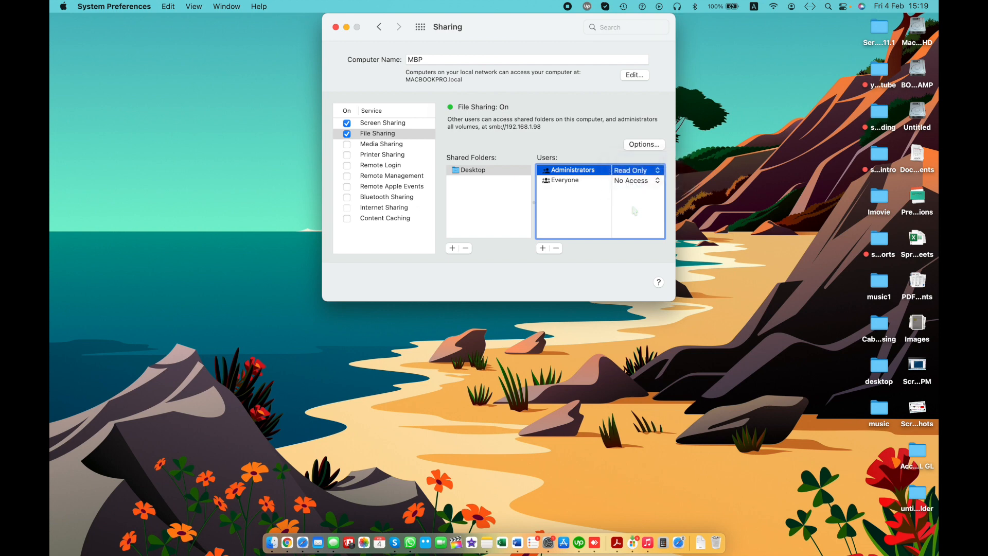
pyautogui.click(570, 224)
# Choose the contact 4G Jazz House as an additional user for the shared Desktop folder.
pyautogui.click(542, 248)
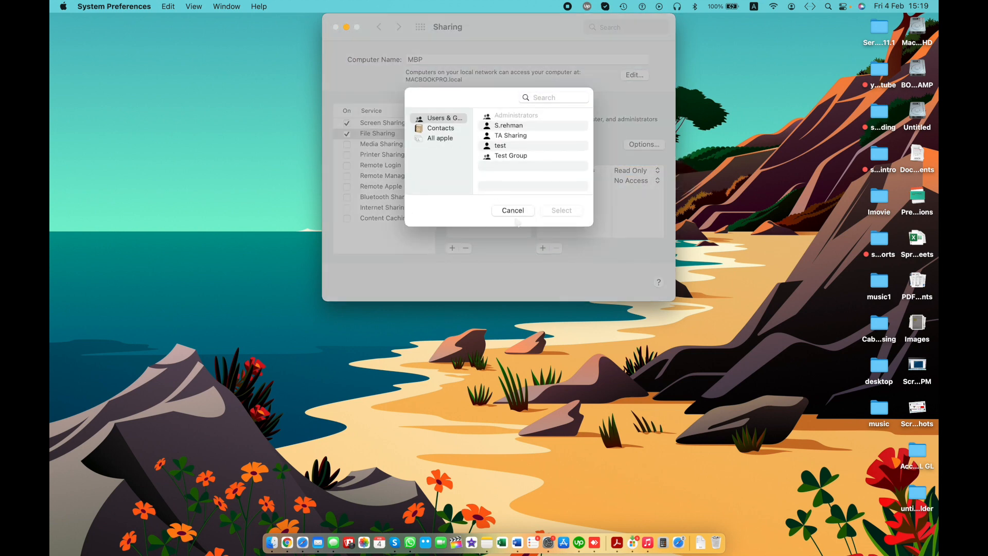
pyautogui.click(444, 130)
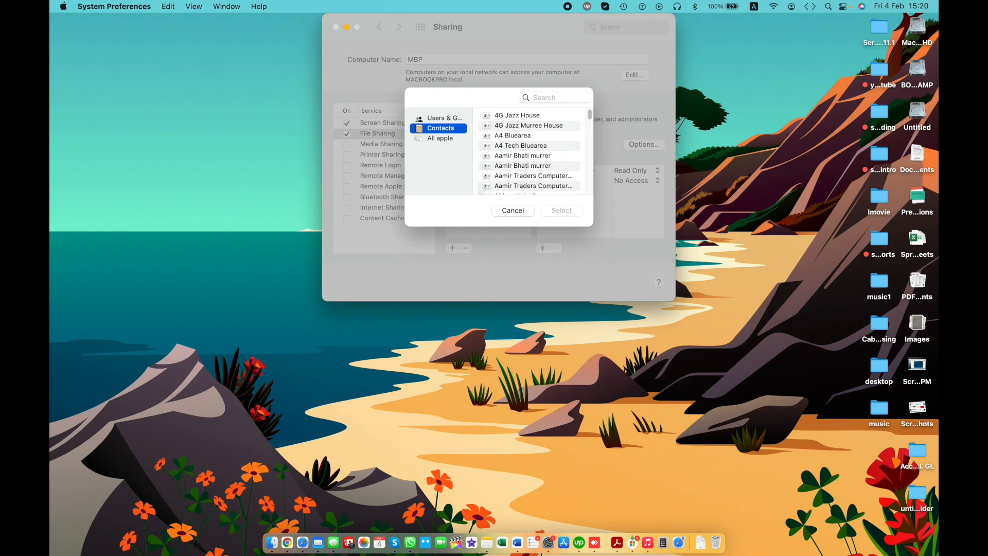
pyautogui.click(498, 128)
pyautogui.click(517, 117)
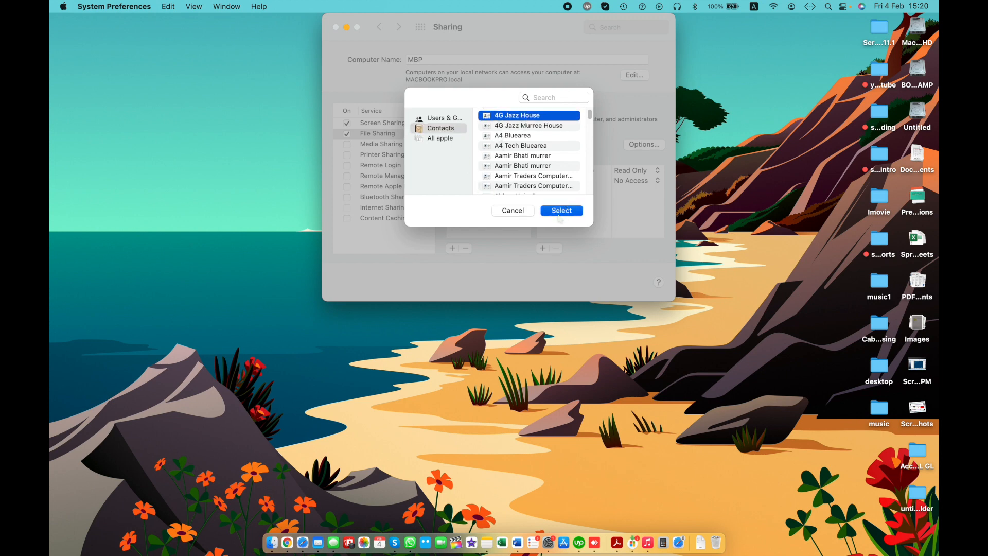
pyautogui.click(560, 212)
# Create the contact's sharing account with a verified password and authorize the change with the administrator password.
pyautogui.write('••••')
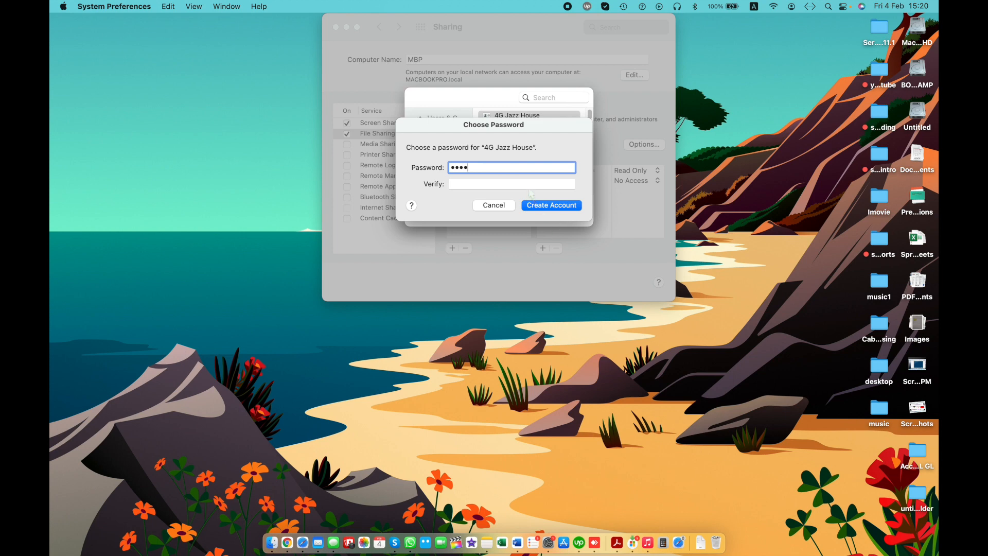
pyautogui.press('Tab')
pyautogui.write('••••')
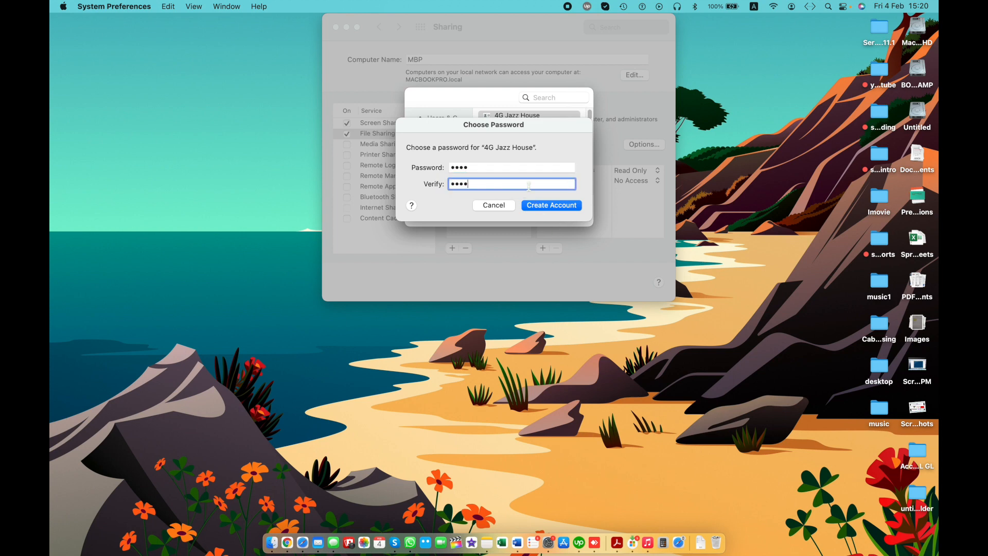
pyautogui.click(550, 207)
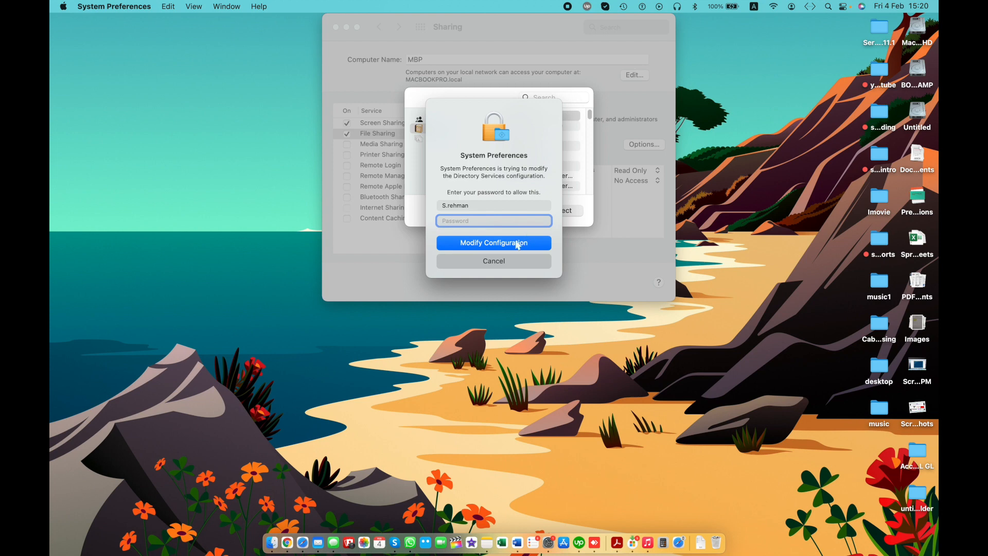
pyautogui.write('••••')
pyautogui.press('Return')
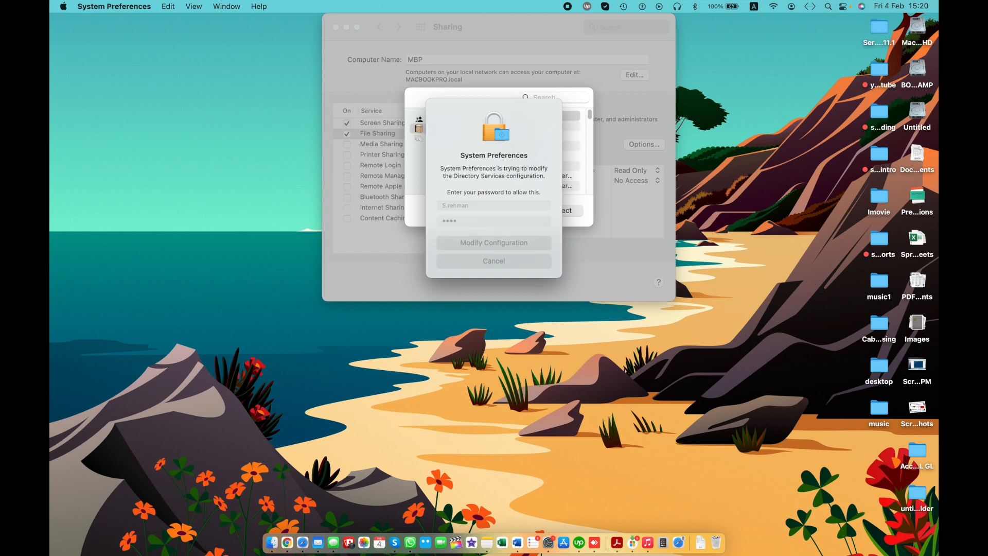
# Examine the access levels available for 4G Jazz House on the shared Desktop folder.
pyautogui.click(556, 193)
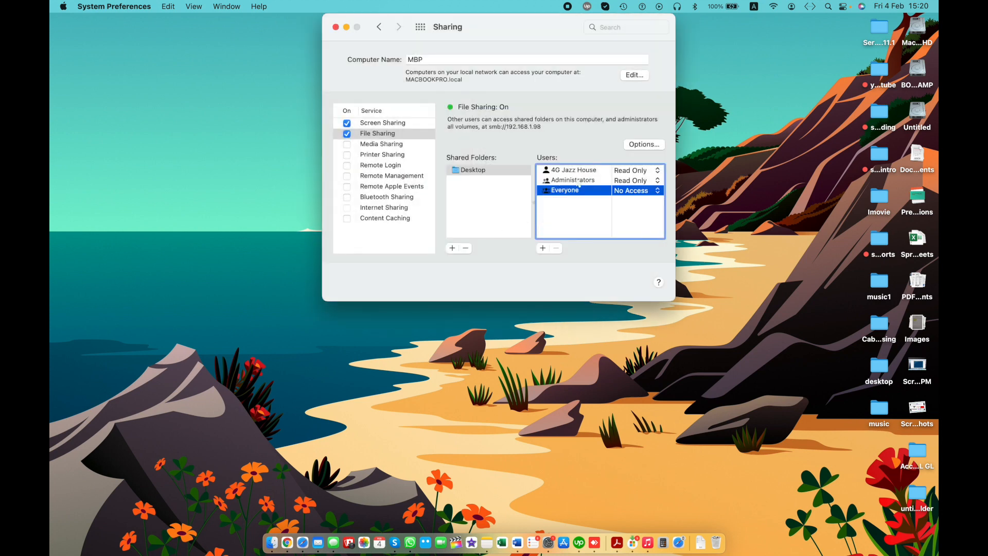
pyautogui.click(583, 170)
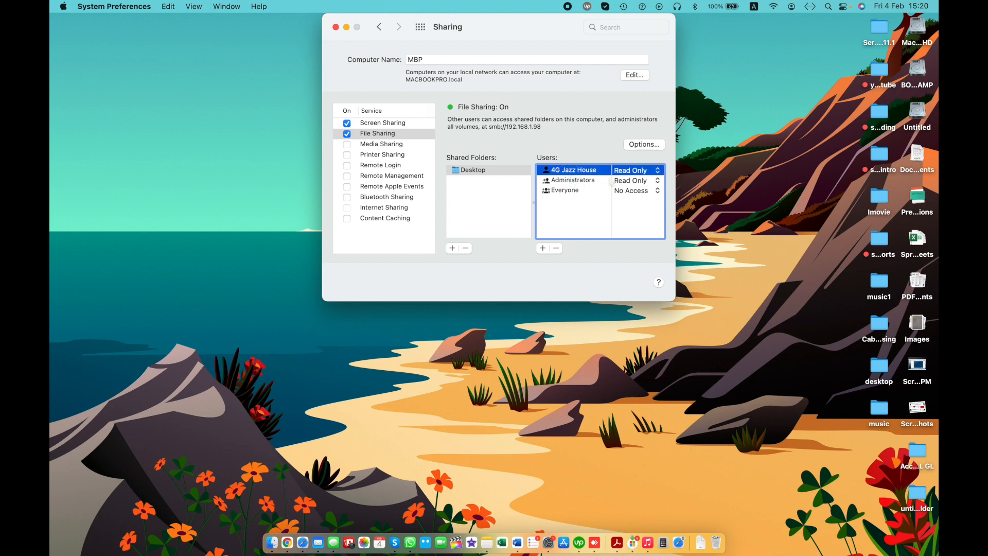
pyautogui.click(455, 170)
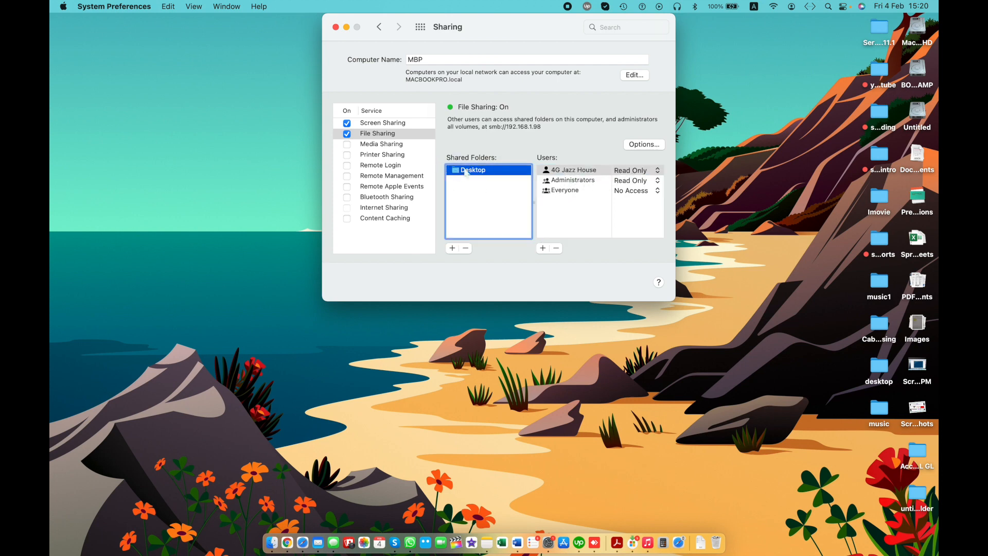
pyautogui.click(623, 173)
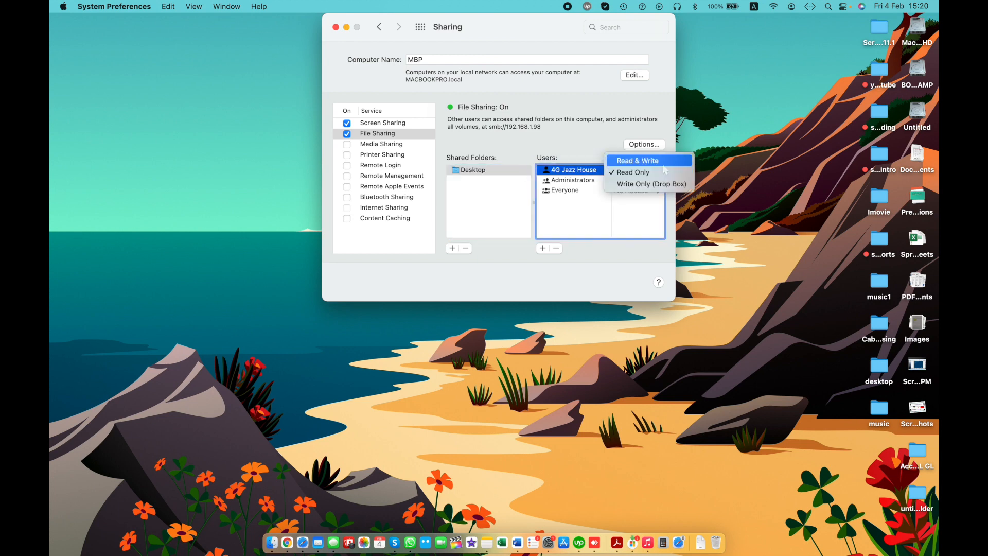
pyautogui.click(643, 216)
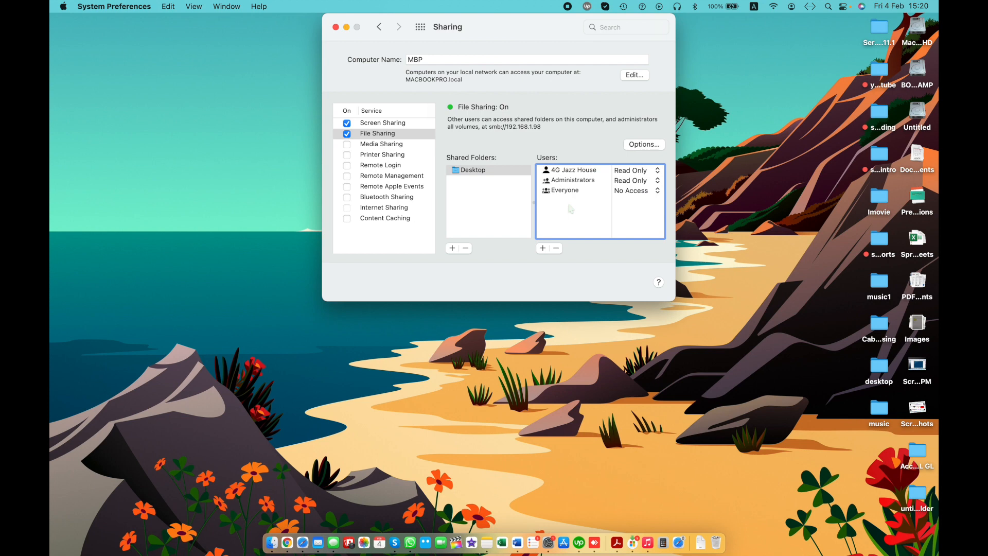
pyautogui.click(488, 225)
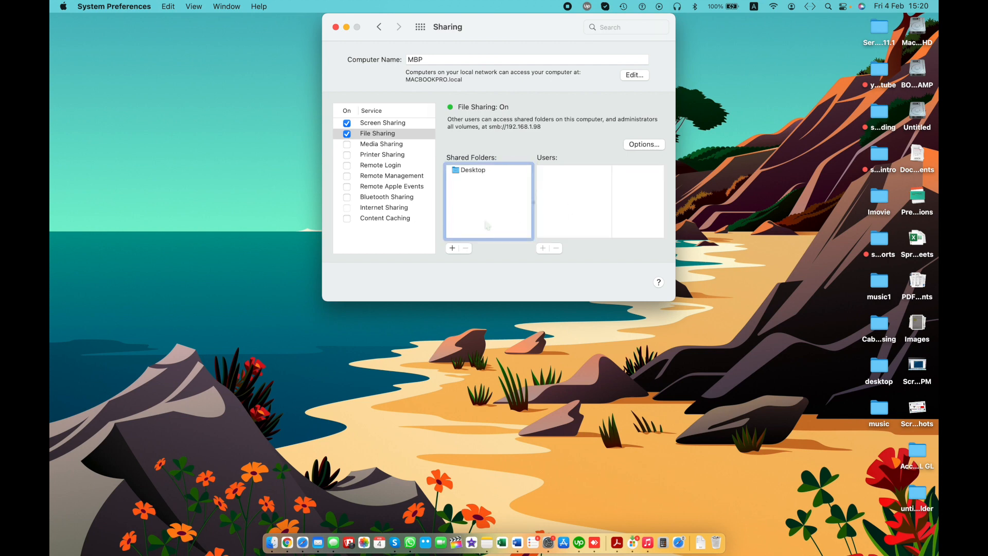
# Try to turn on the Media Sharing service.
pyautogui.click(368, 156)
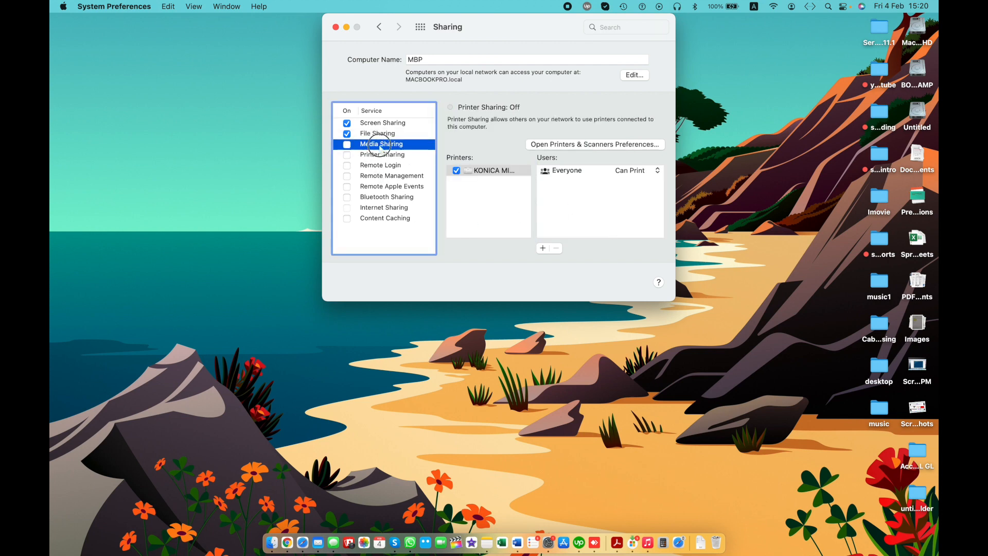
pyautogui.click(367, 144)
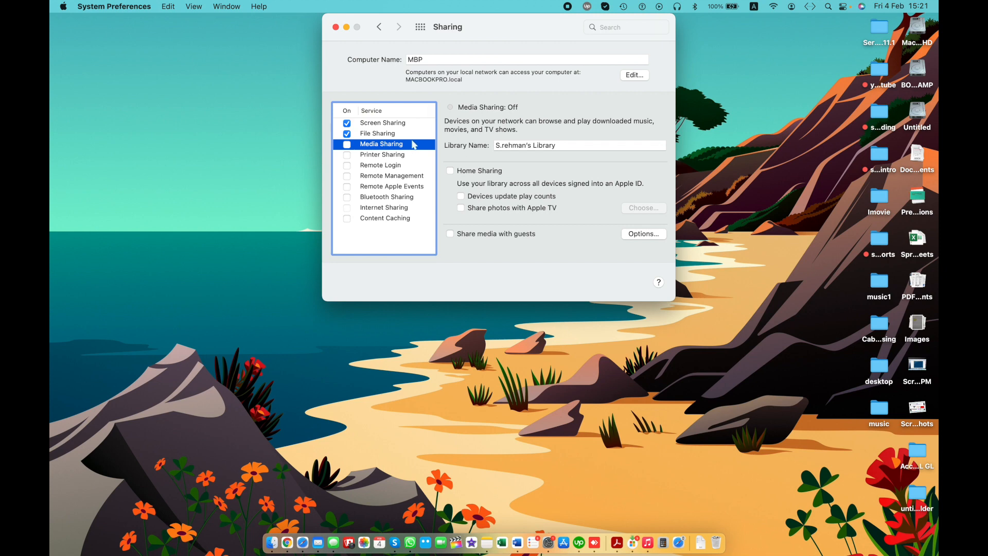
pyautogui.click(348, 145)
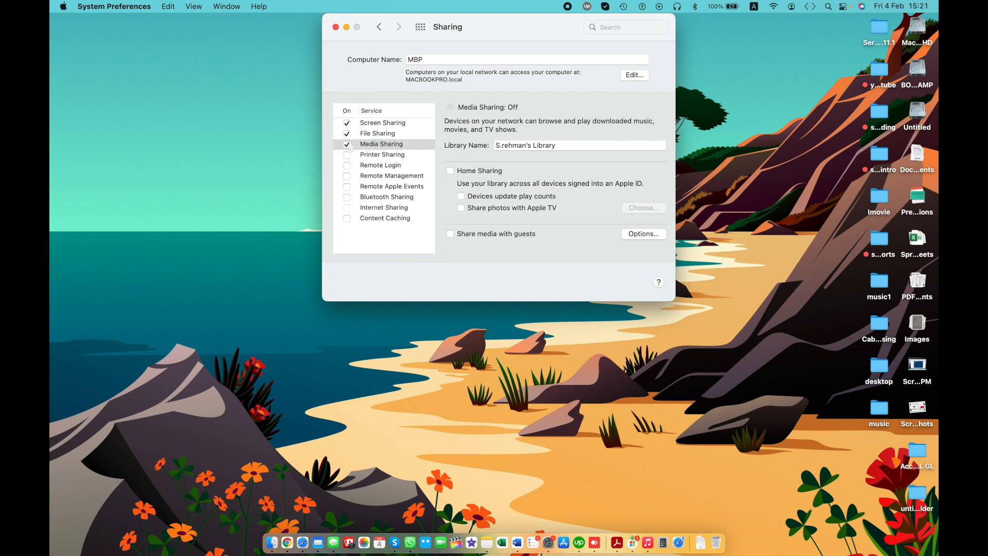
pyautogui.click(604, 180)
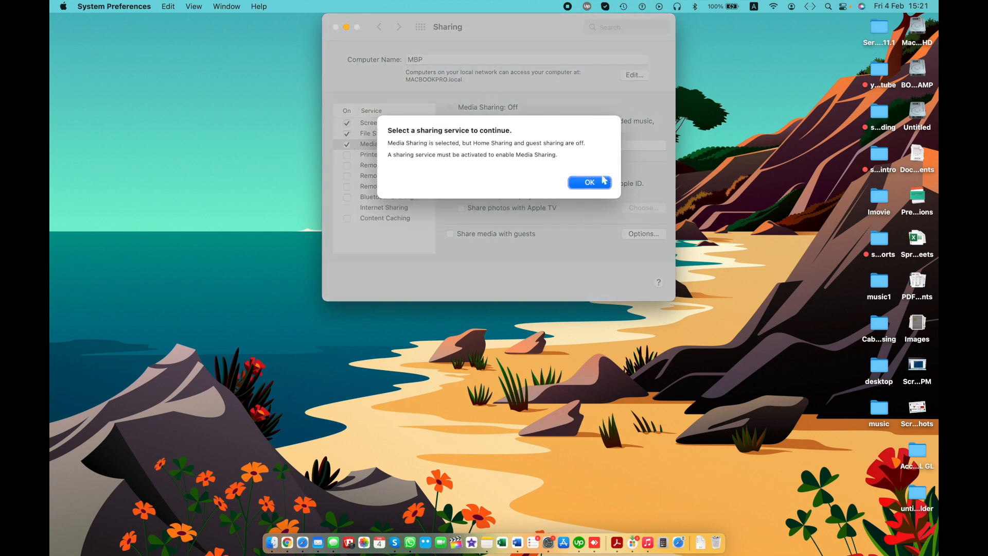
pyautogui.click(591, 184)
pyautogui.click(590, 184)
pyautogui.click(460, 170)
pyautogui.click(555, 192)
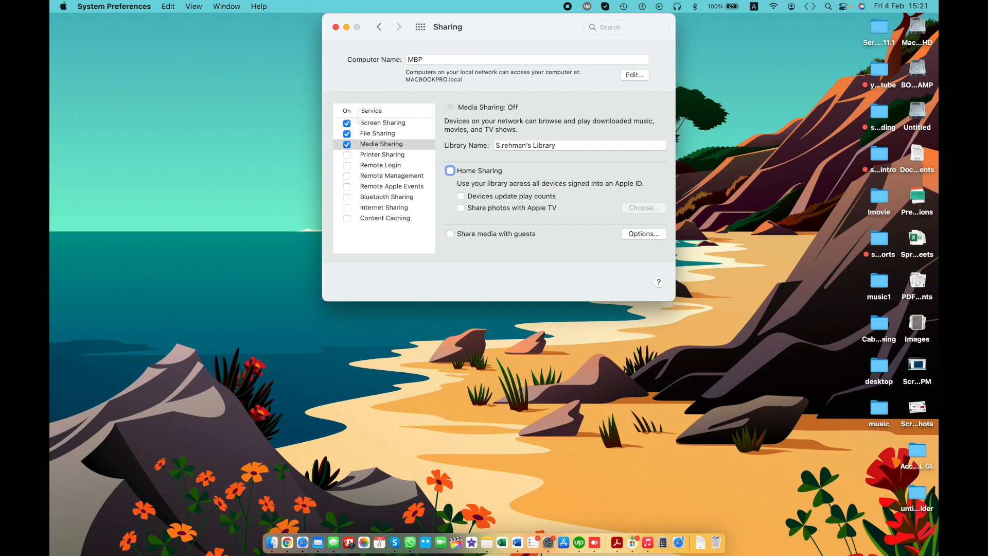
# Enable Devices update play counts and Share media with guests, and switch the Media Sharing service off.
pyautogui.click(461, 169)
pyautogui.click(481, 199)
pyautogui.click(478, 235)
pyautogui.click(349, 145)
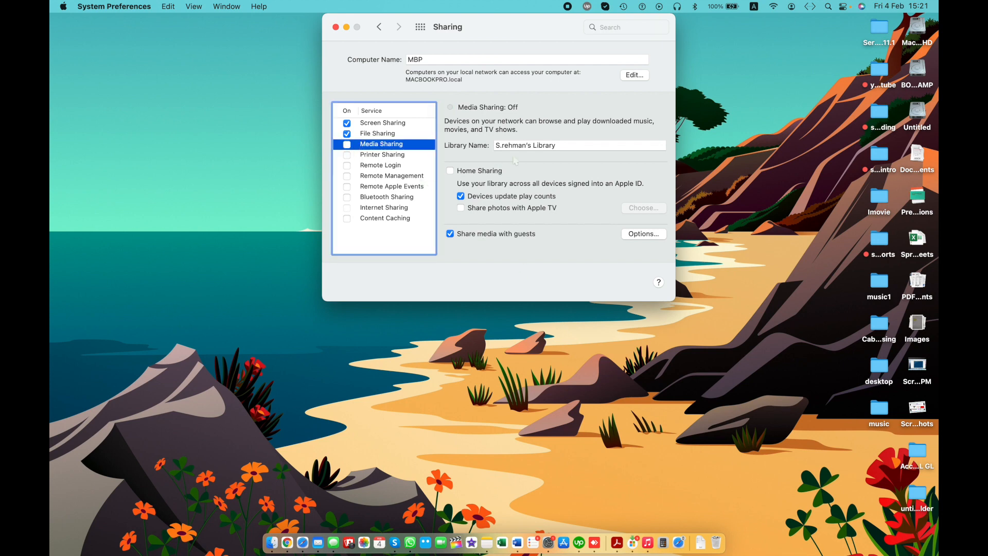
pyautogui.click(562, 145)
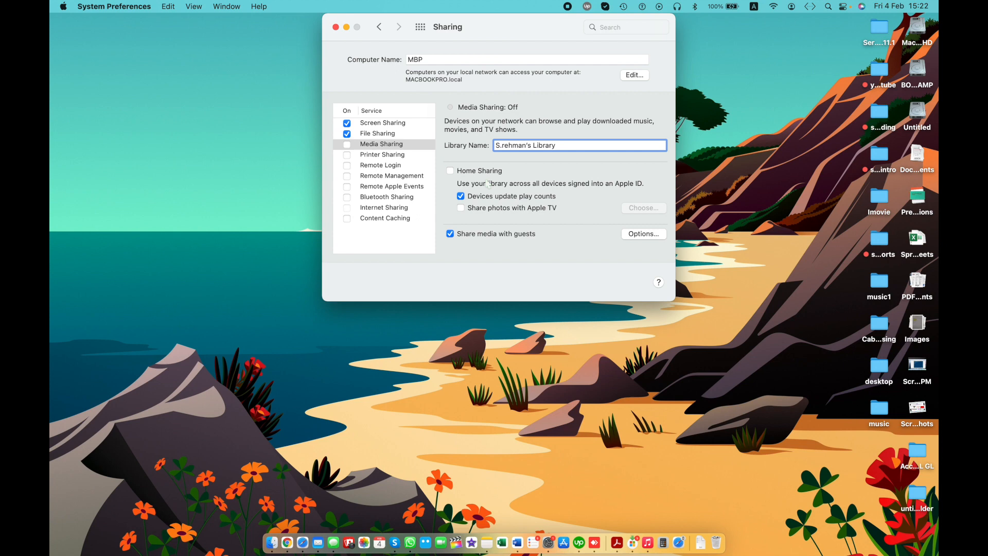
pyautogui.click(486, 180)
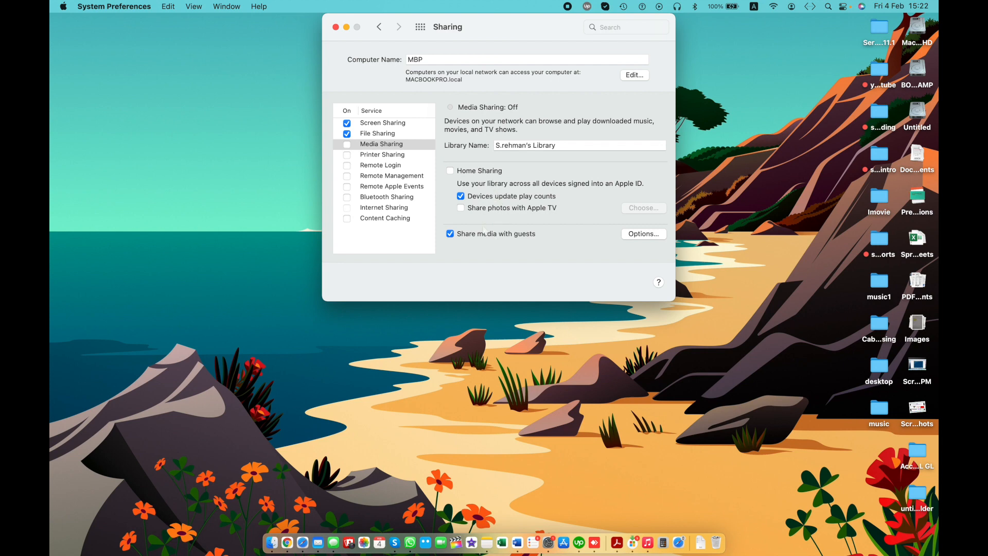
# Try to turn on Home Sharing with the prefilled Apple ID and the account password.
pyautogui.click(484, 172)
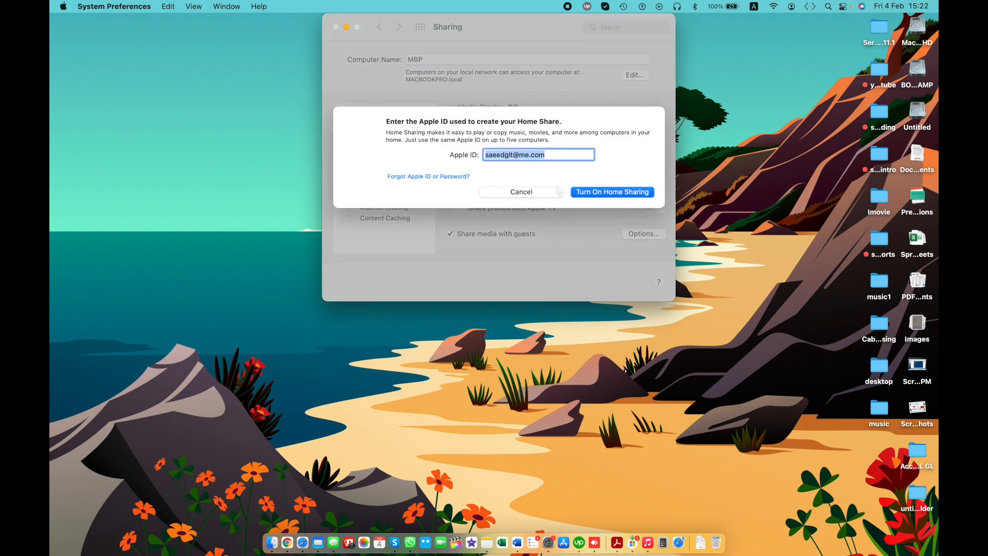
pyautogui.click(598, 192)
pyautogui.click(500, 162)
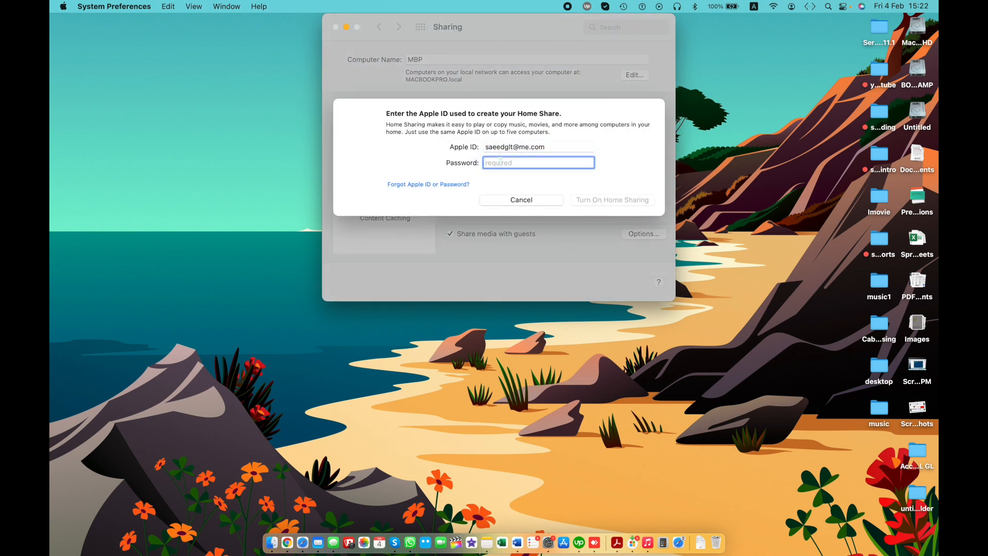
pyautogui.write('••')
pyautogui.press('BackSpace')
pyautogui.press('BackSpace')
pyautogui.write('••••••')
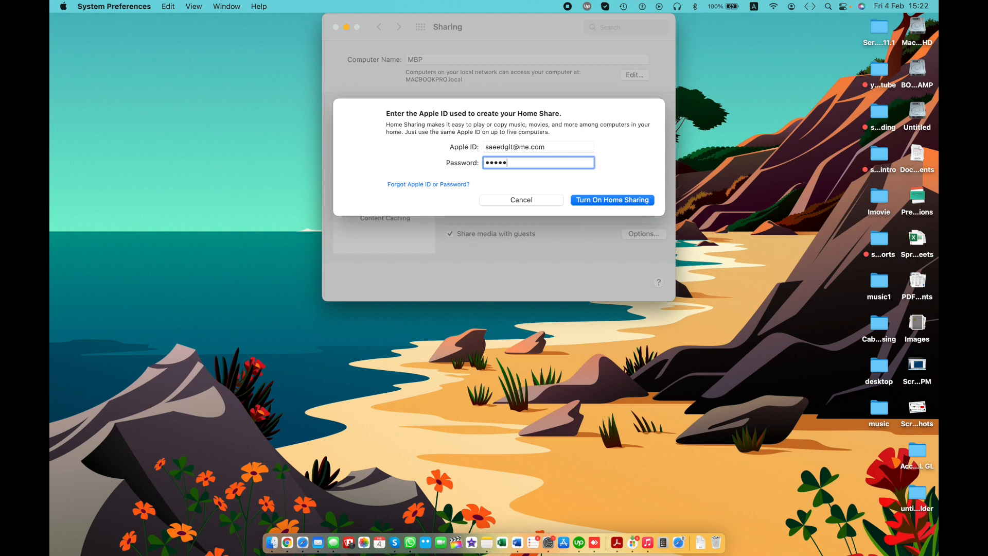
pyautogui.write('•••••')
pyautogui.press('Return')
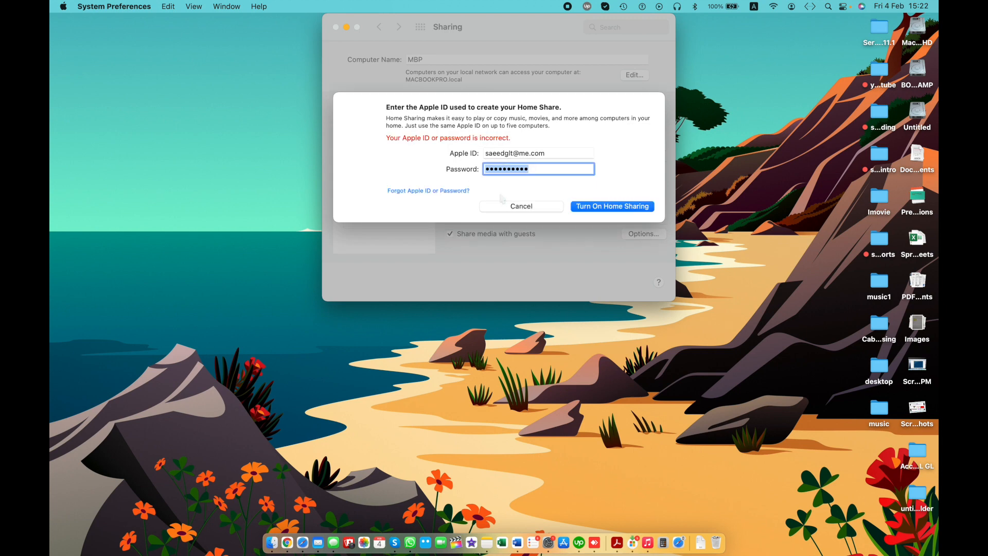
# Re-enter the Apple ID password and submit the Home Sharing sign-in again.
pyautogui.click(532, 173)
pyautogui.press('BackSpace')
pyautogui.write('•')
pyautogui.press('Return')
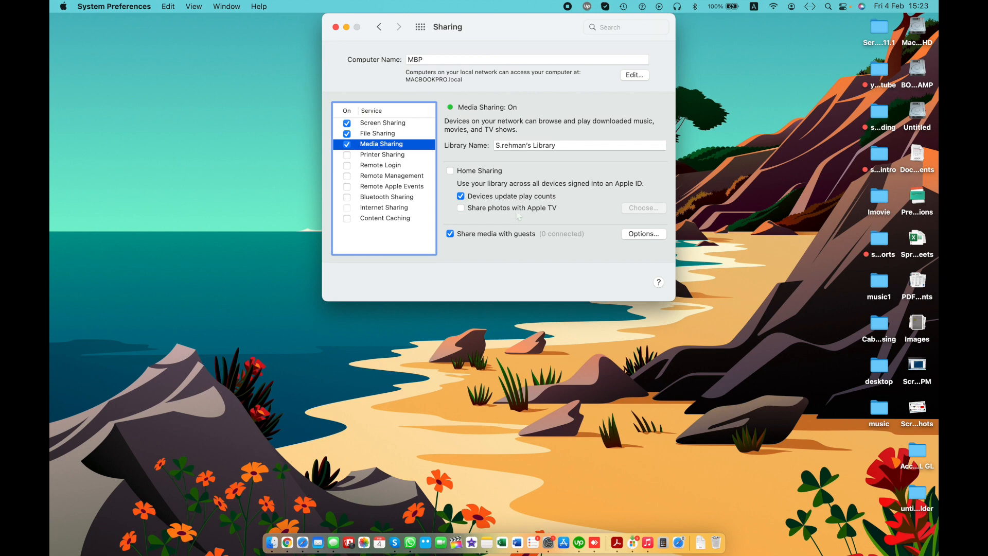
# Enable Share photos with Apple TV, limit it to selected albums from Photos, and toggle the Favorites album.
pyautogui.click(517, 208)
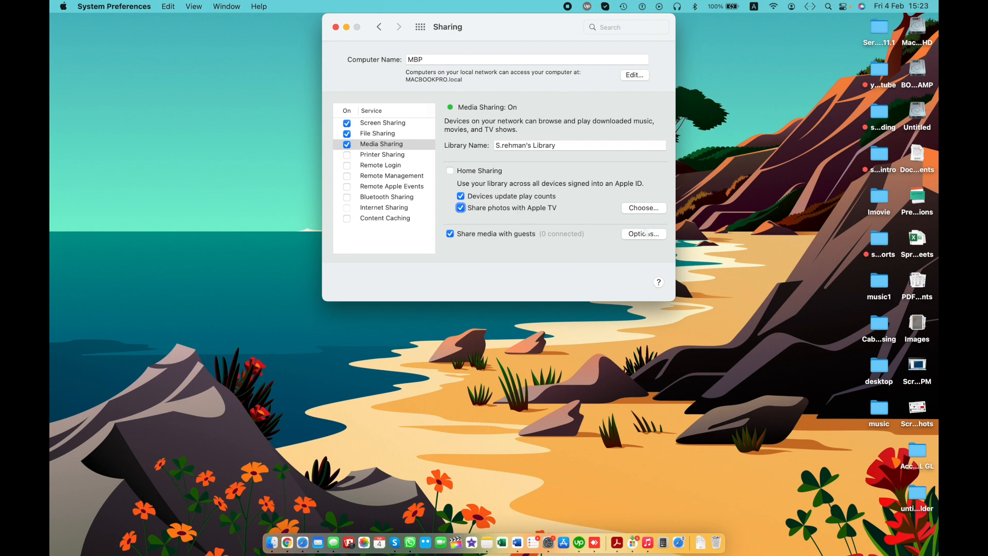
pyautogui.click(644, 208)
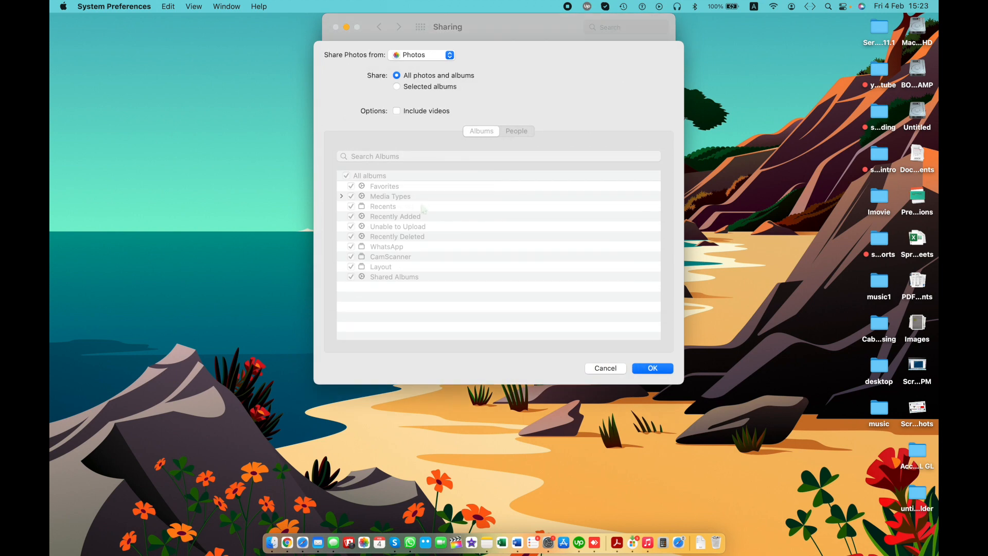
pyautogui.click(435, 54)
pyautogui.click(493, 94)
pyautogui.click(406, 91)
pyautogui.click(353, 187)
# Toggle the last listed person in the people selection and accept the Apple TV photo sharing settings.
pyautogui.click(515, 131)
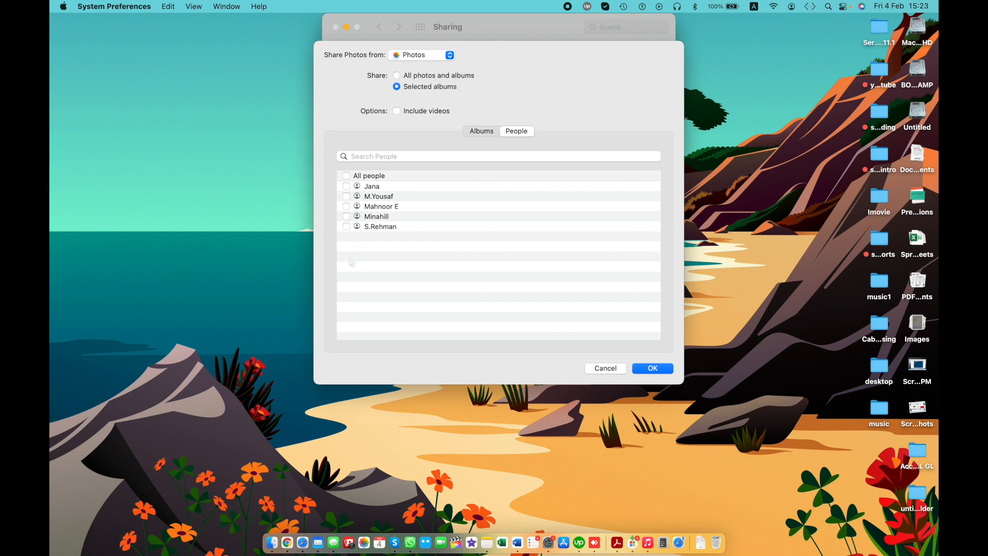
pyautogui.click(349, 225)
pyautogui.click(349, 226)
pyautogui.scroll(1, 390, 231)
pyautogui.click(653, 369)
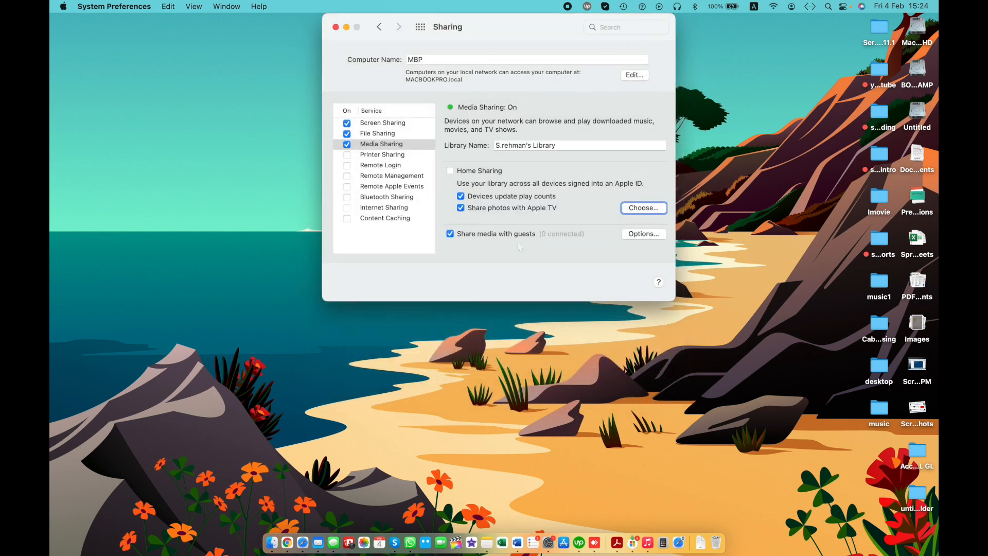
# Examine the playlists listed in the options for sharing media with guests.
pyautogui.click(644, 234)
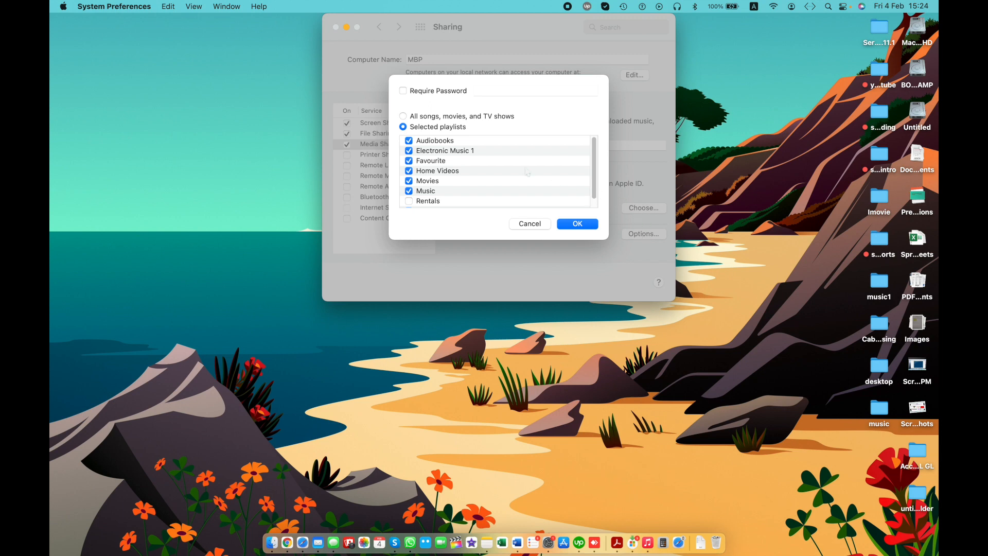
pyautogui.scroll(-1, 527, 171)
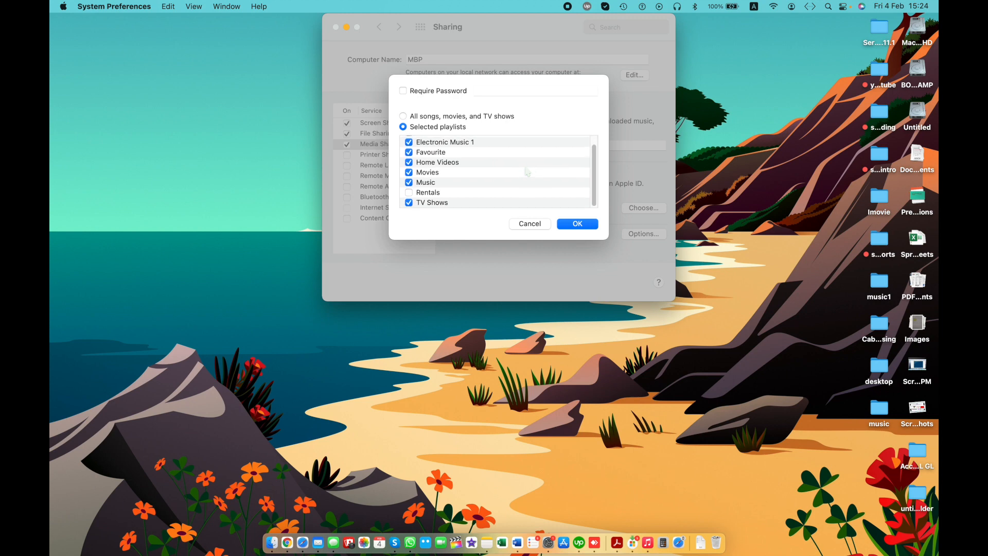
pyautogui.scroll(1, 527, 172)
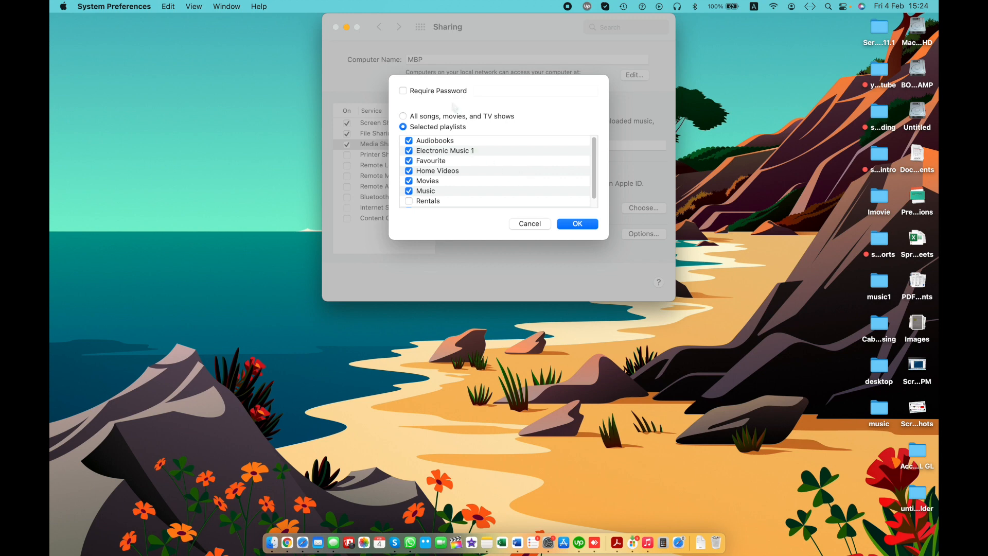
# Try the Require Password option for guest media sharing and leave it off.
pyautogui.click(417, 92)
pyautogui.click(404, 92)
pyautogui.click(415, 94)
pyautogui.click(415, 94)
# Limit guest media sharing to Selected playlists instead of all songs, movies and TV shows, and accept the options.
pyautogui.click(448, 118)
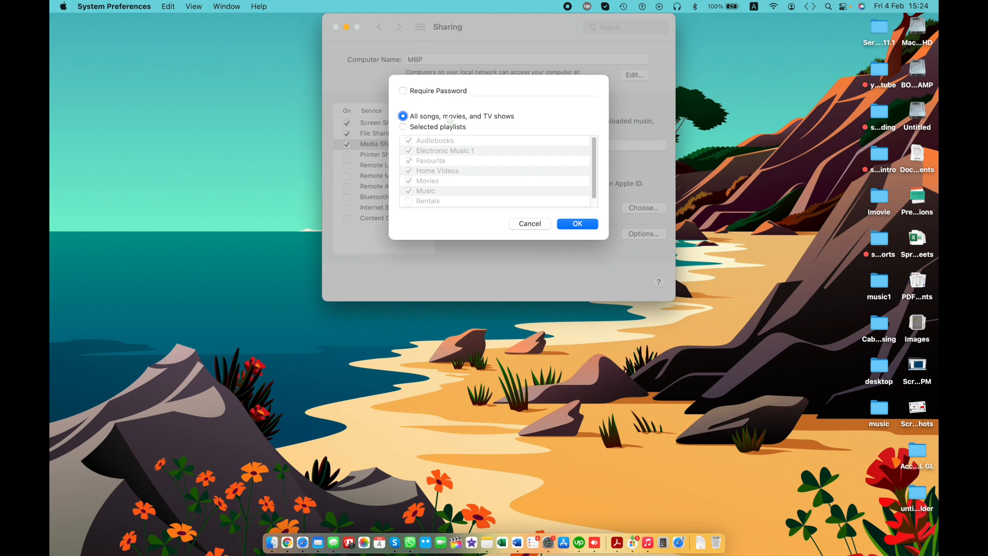
pyautogui.click(448, 129)
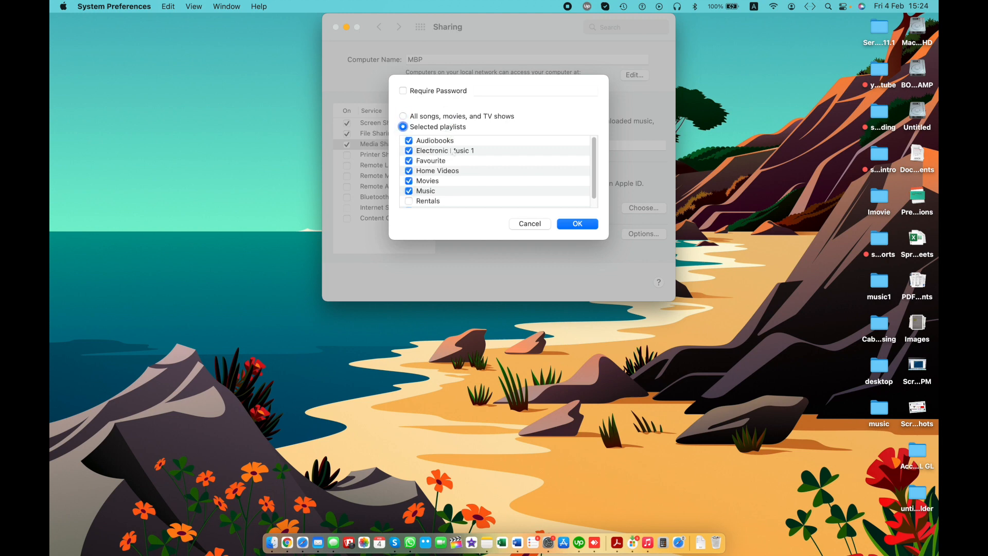
pyautogui.scroll(-2, 453, 155)
pyautogui.scroll(2, 456, 164)
pyautogui.click(576, 224)
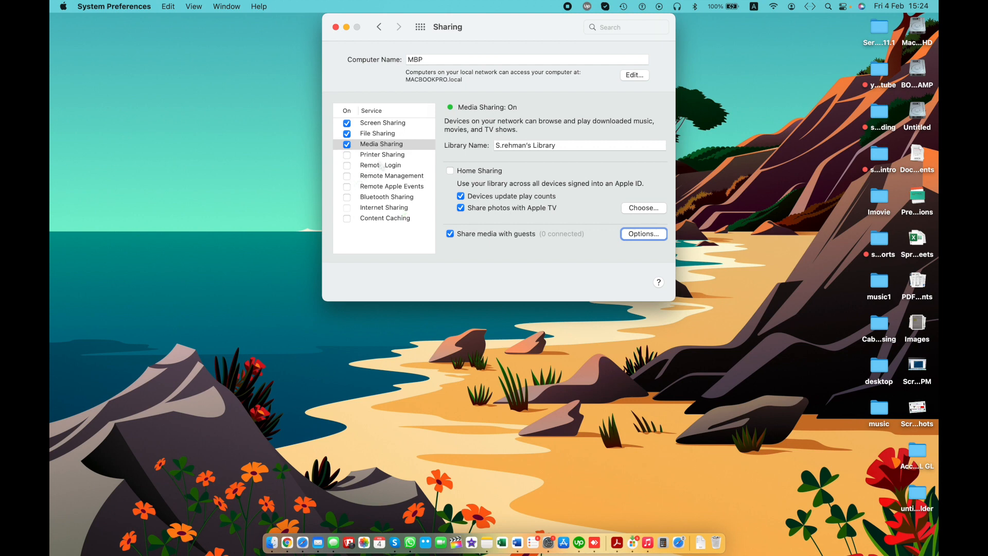
# Turn on Printer Sharing and select the shared KONICA printer.
pyautogui.click(382, 158)
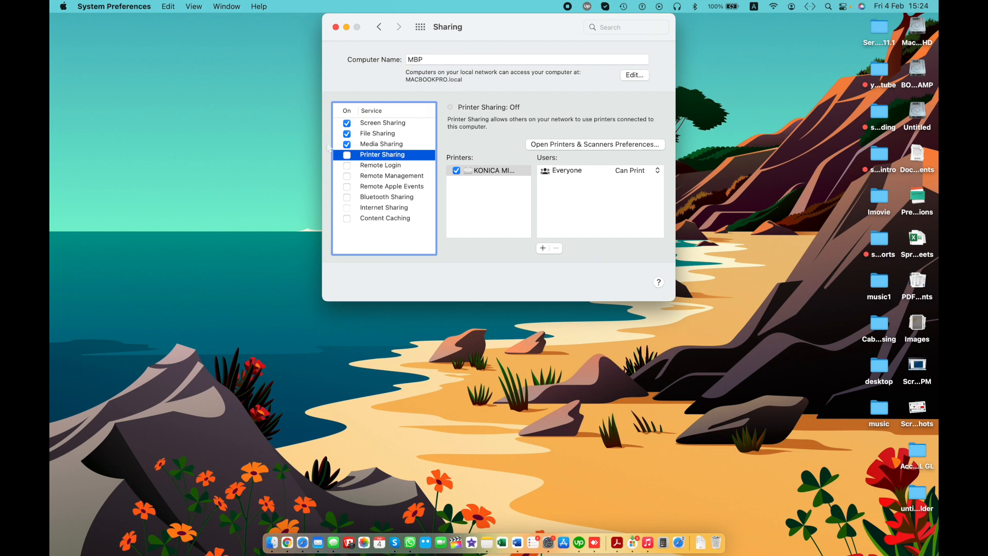
pyautogui.click(347, 155)
pyautogui.click(489, 172)
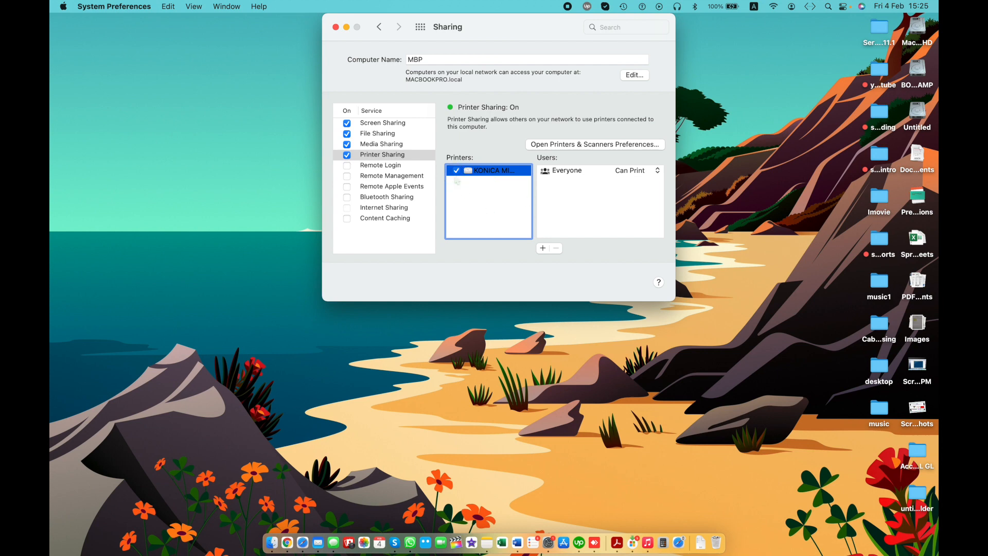
# Add the owner's account from Users & Groups to the users allowed on the KONICA printer.
pyautogui.click(564, 171)
pyautogui.click(543, 249)
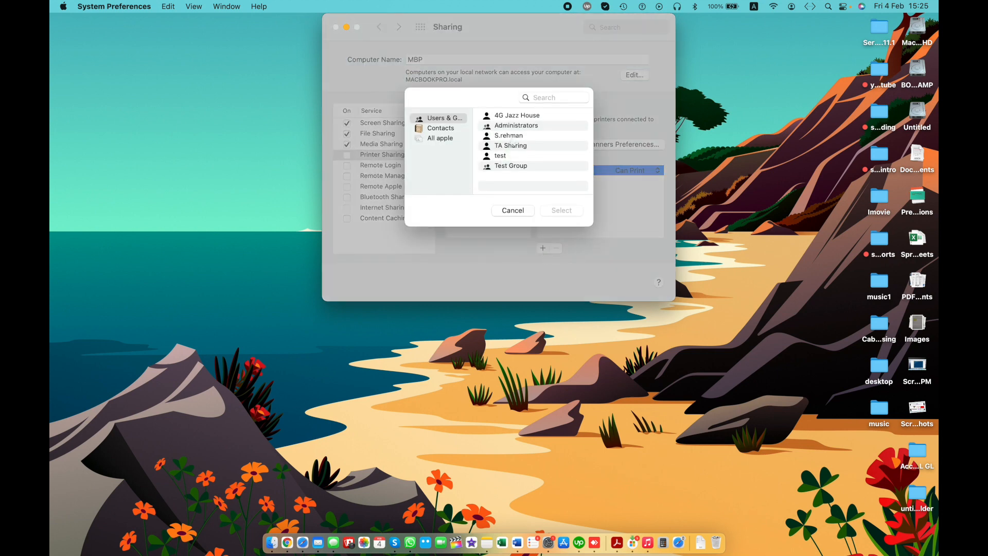
pyautogui.click(512, 135)
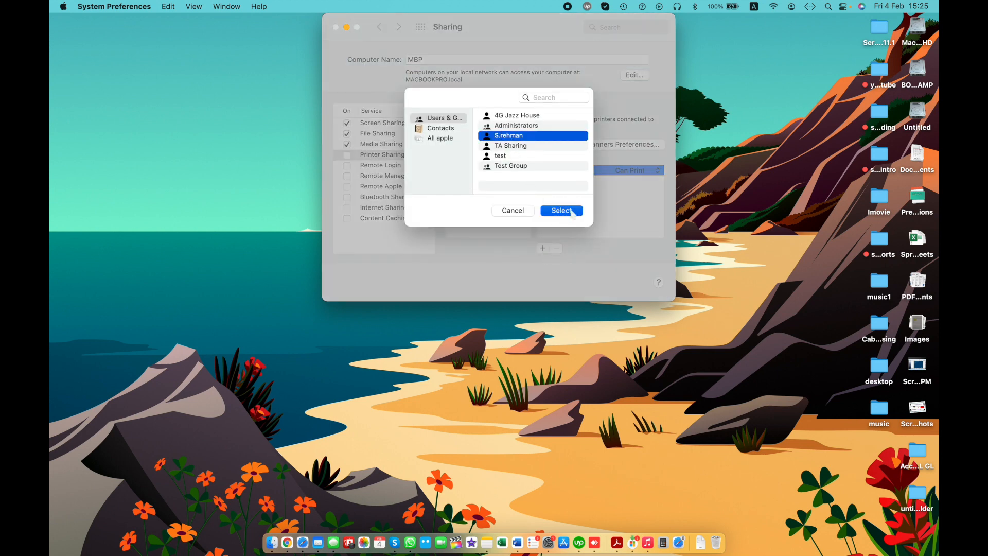
pyautogui.click(571, 211)
# Set Everyone's access to the printer to Can Print and turn Printer Sharing on again.
pyautogui.click(646, 176)
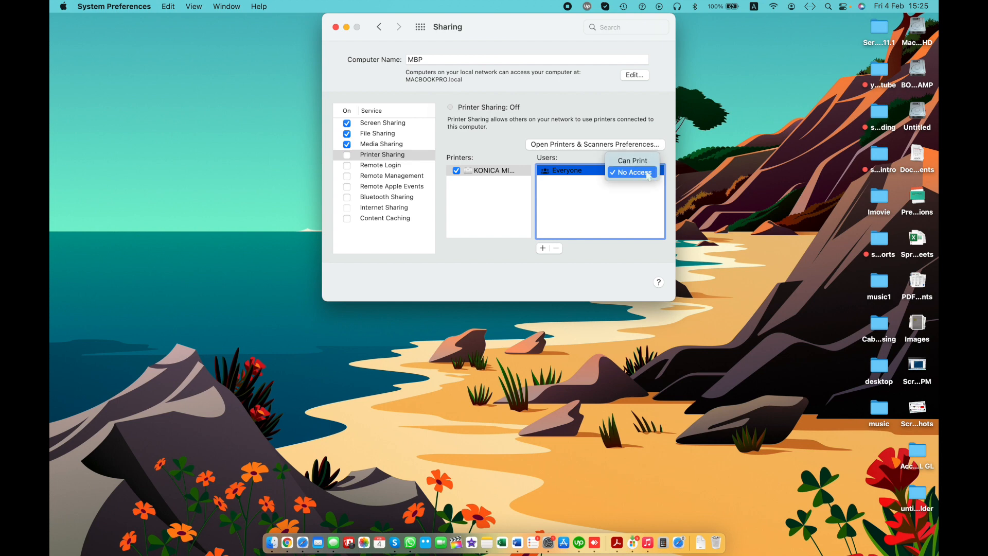
pyautogui.click(649, 161)
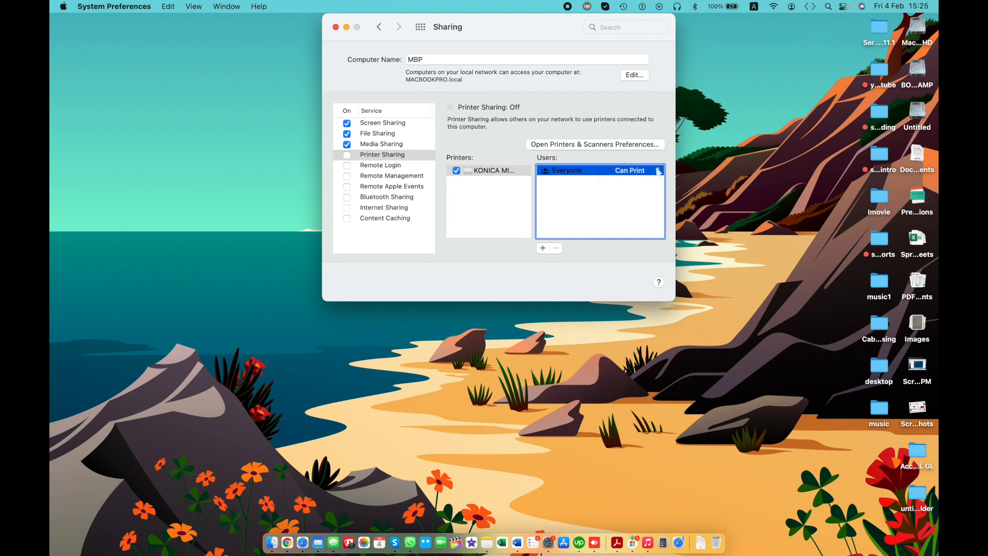
pyautogui.click(658, 171)
pyautogui.click(630, 210)
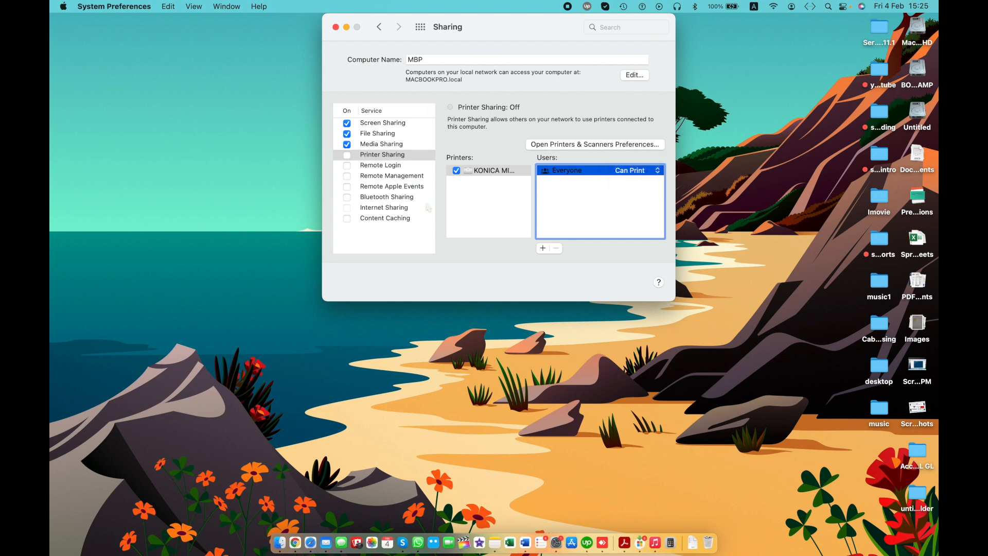
pyautogui.click(450, 230)
pyautogui.click(347, 155)
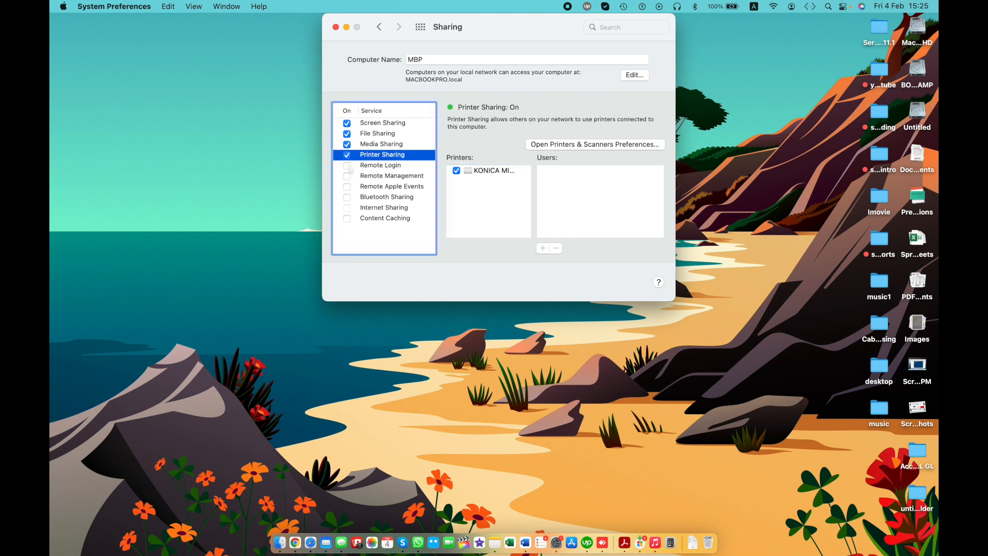
# Turn on Remote Login, allow full disk access for remote users, and restrict access to Only these users.
pyautogui.click(348, 176)
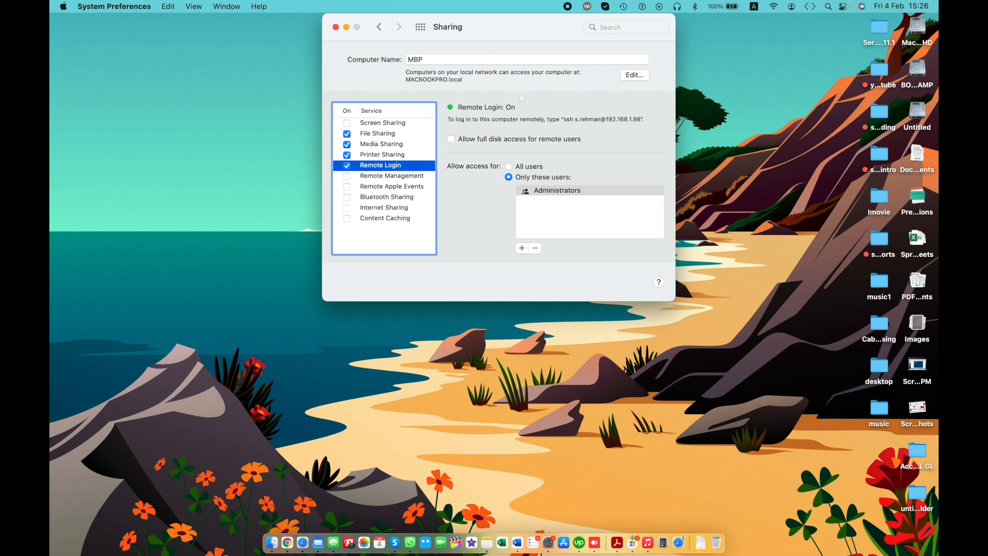
pyautogui.click(458, 145)
pyautogui.click(537, 169)
pyautogui.click(534, 178)
pyautogui.click(523, 249)
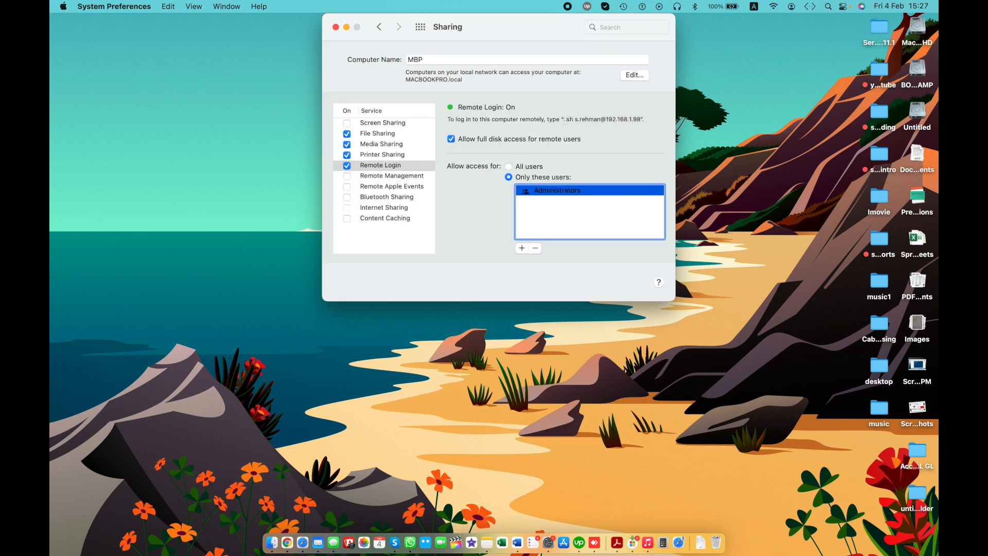
# Copy the ssh command shown for logging in to this computer remotely.
pyautogui.moveTo(566, 120)
pyautogui.mouseDown()
pyautogui.moveTo(643, 121)
pyautogui.moveTo(564, 122)
pyautogui.mouseUp()
pyautogui.click(643, 126)
pyautogui.rightClick(582, 121)
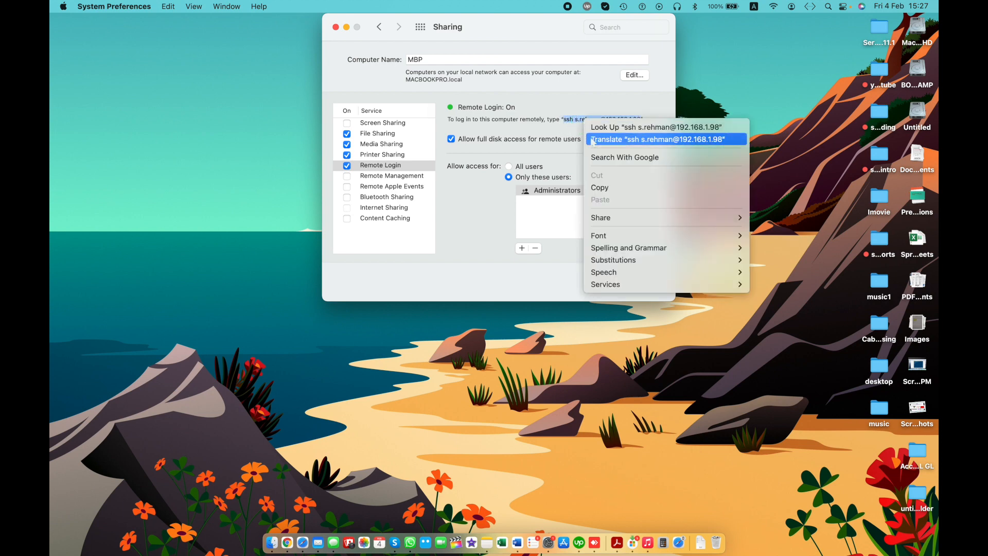
pyautogui.click(599, 188)
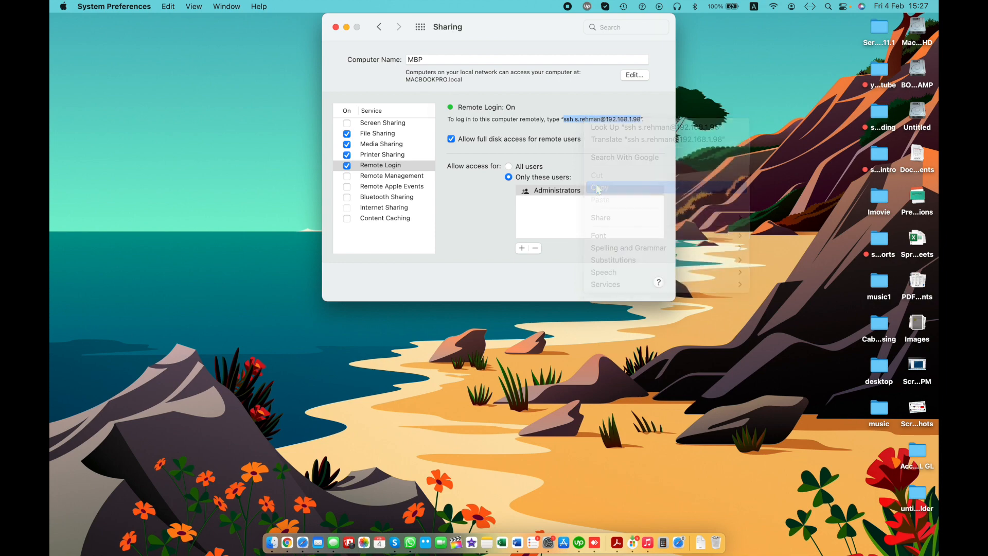
pyautogui.click(381, 176)
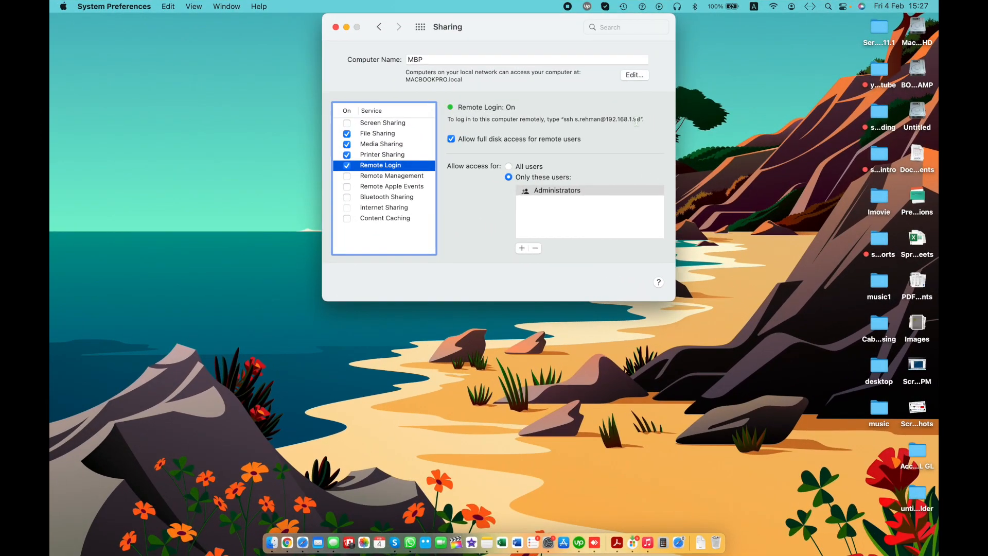
pyautogui.moveTo(642, 119); pyautogui.dragTo(562, 121)
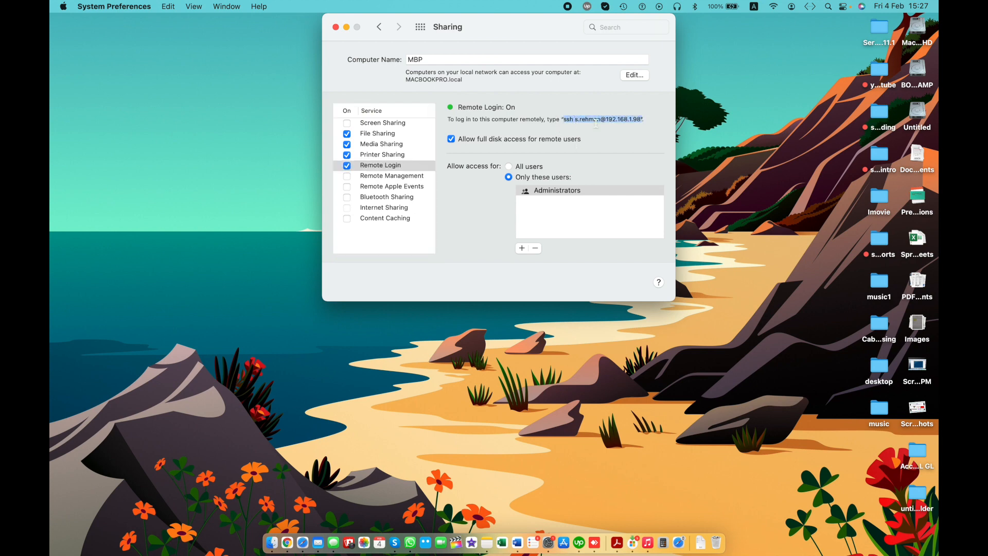
pyautogui.rightClick(598, 120)
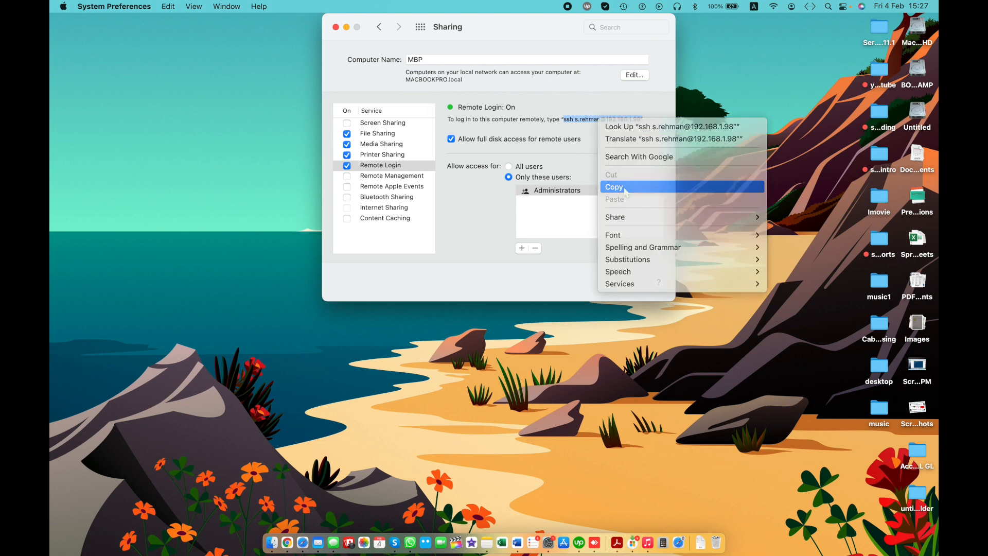
pyautogui.click(625, 189)
# Switch to Terminal, try to log in with the copied ssh command, and close the Terminal window.
pyautogui.press('super+space')
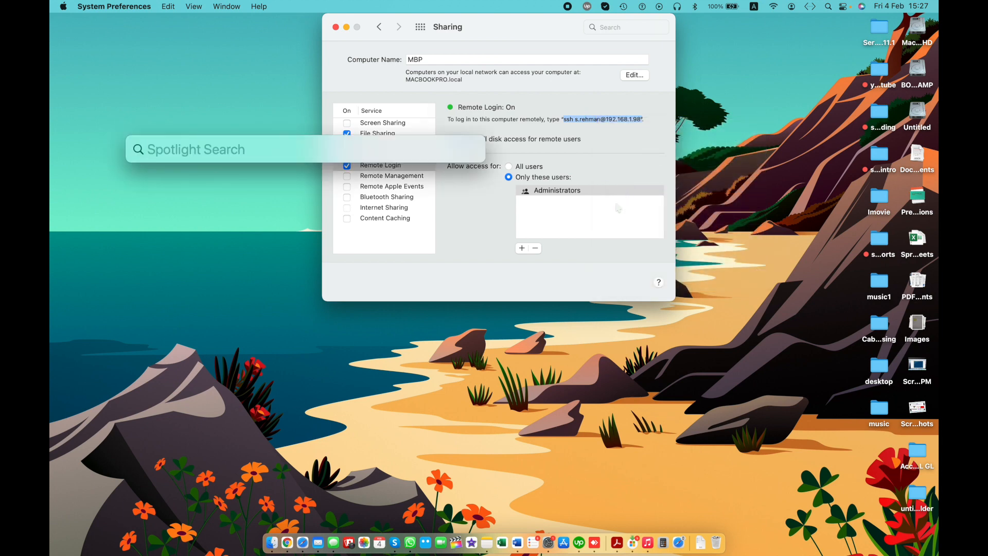
pyautogui.write('termi')
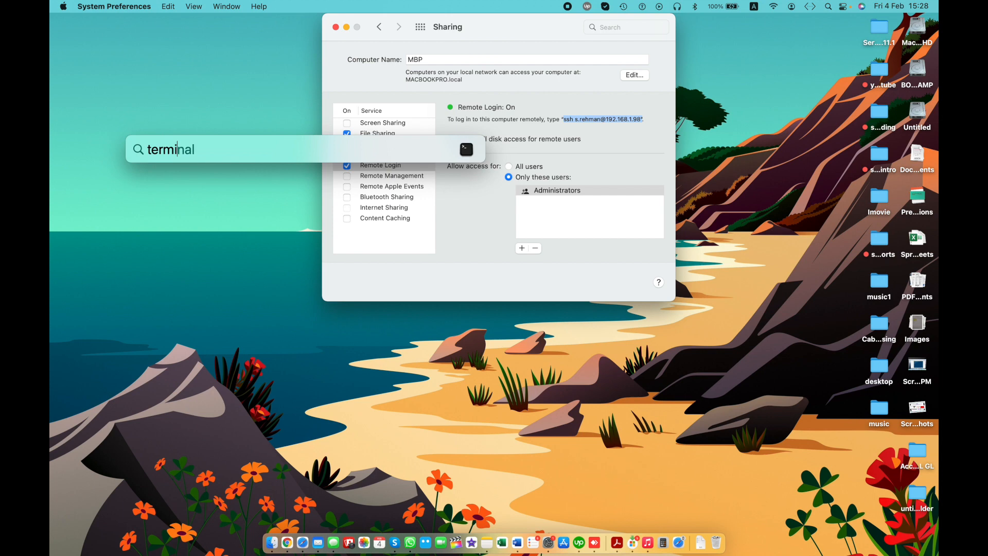
pyautogui.press('Return')
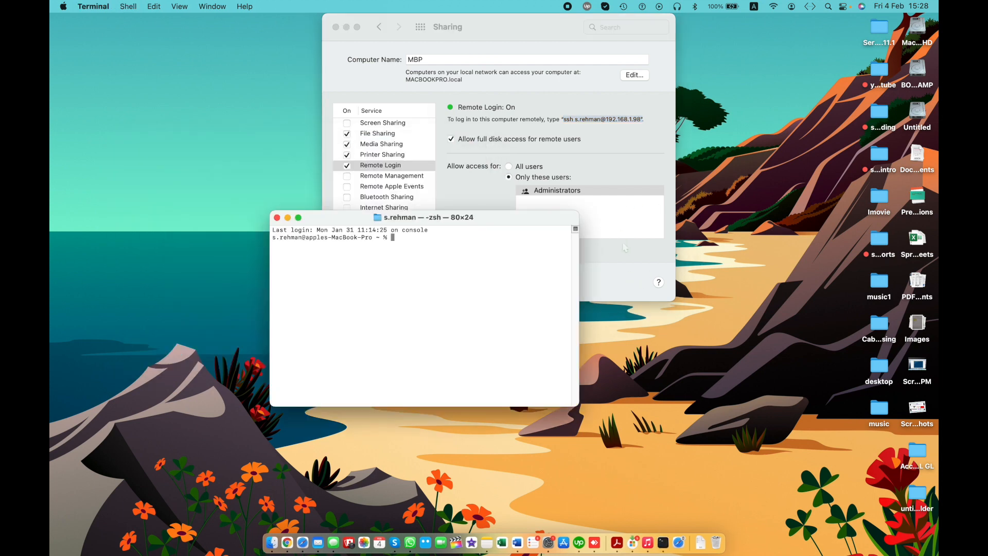
pyautogui.press('Return')
pyautogui.press('super+v')
pyautogui.press('Return')
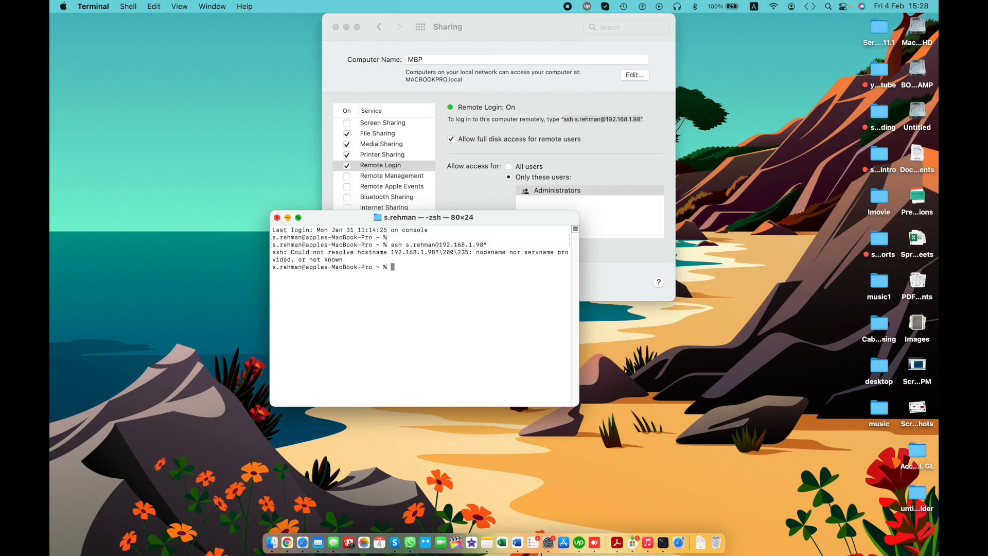
pyautogui.click(277, 217)
pyautogui.moveTo(642, 119); pyautogui.dragTo(563, 119)
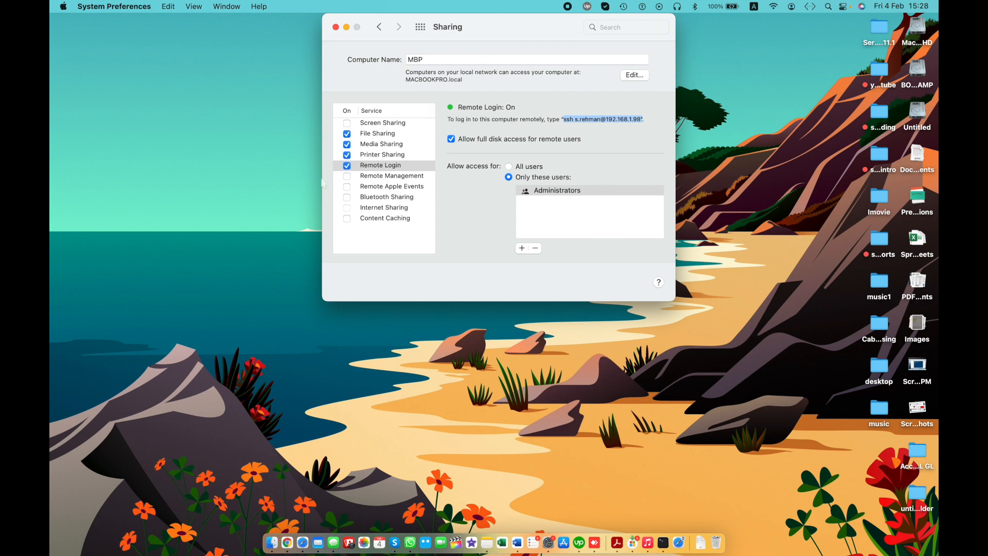
# Turn on Remote Management and dismiss the list of access privileges for local users without selecting any.
pyautogui.click(367, 177)
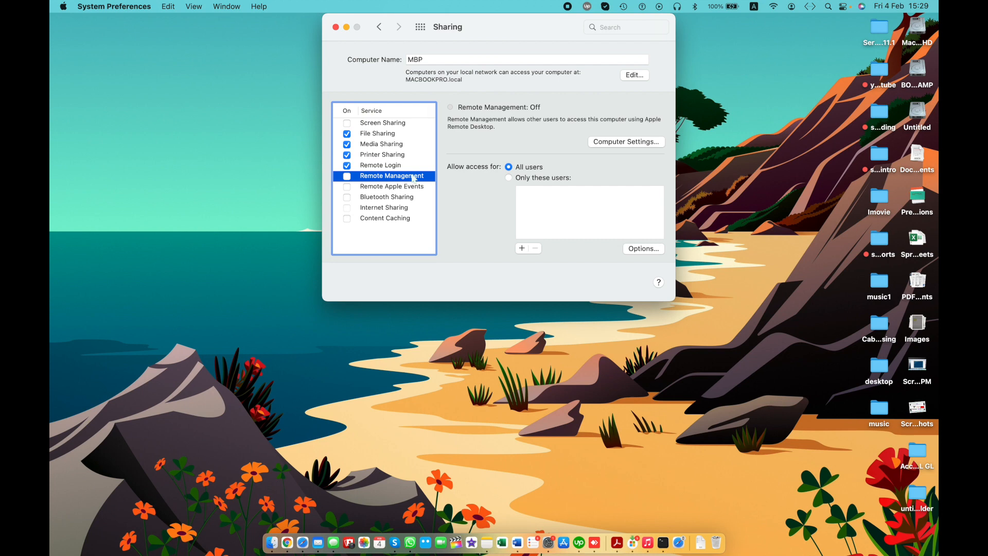
pyautogui.click(347, 176)
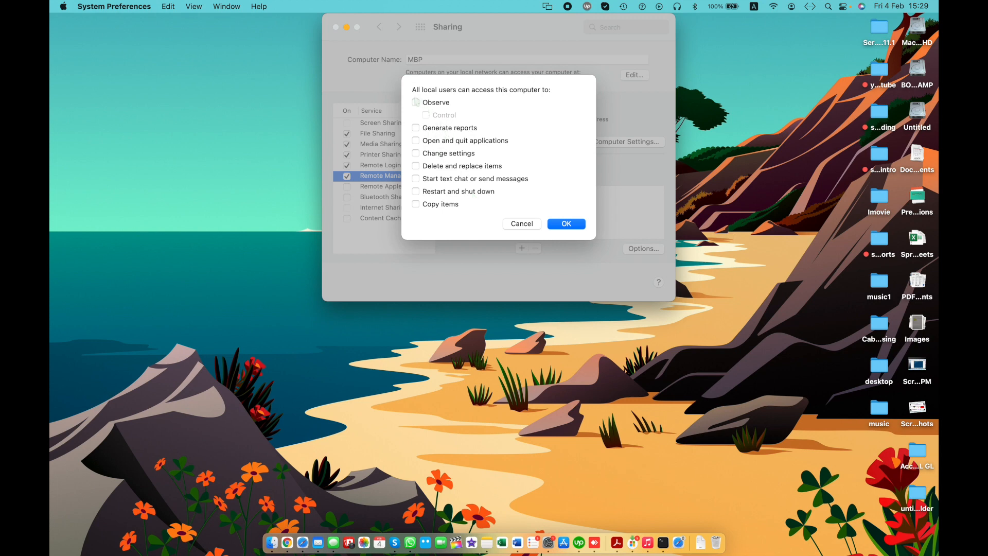
pyautogui.click(521, 224)
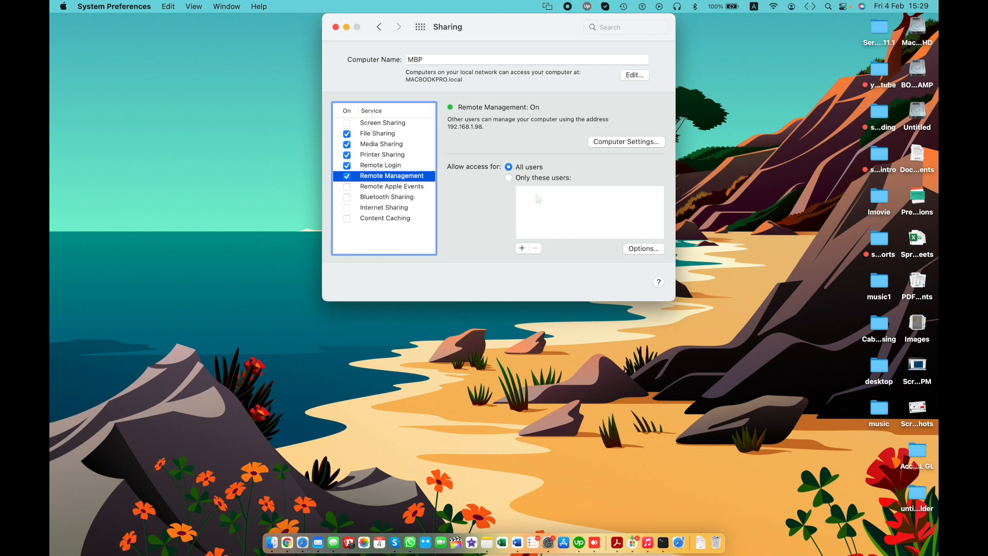
# Restrict Remote Management to Only these users, add the owner's account, and open the access options for that account.
pyautogui.click(508, 177)
pyautogui.click(522, 248)
pyautogui.click(497, 126)
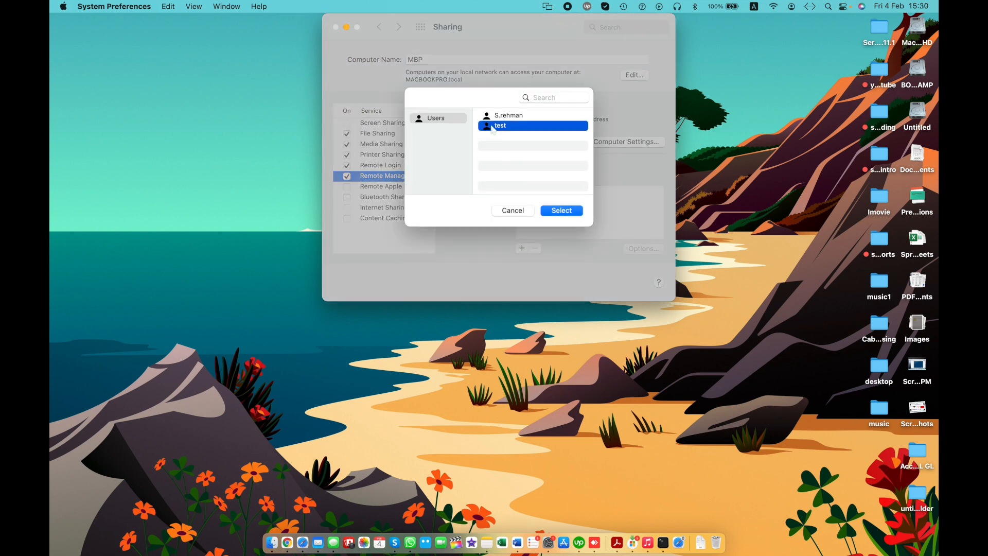
pyautogui.click(494, 116)
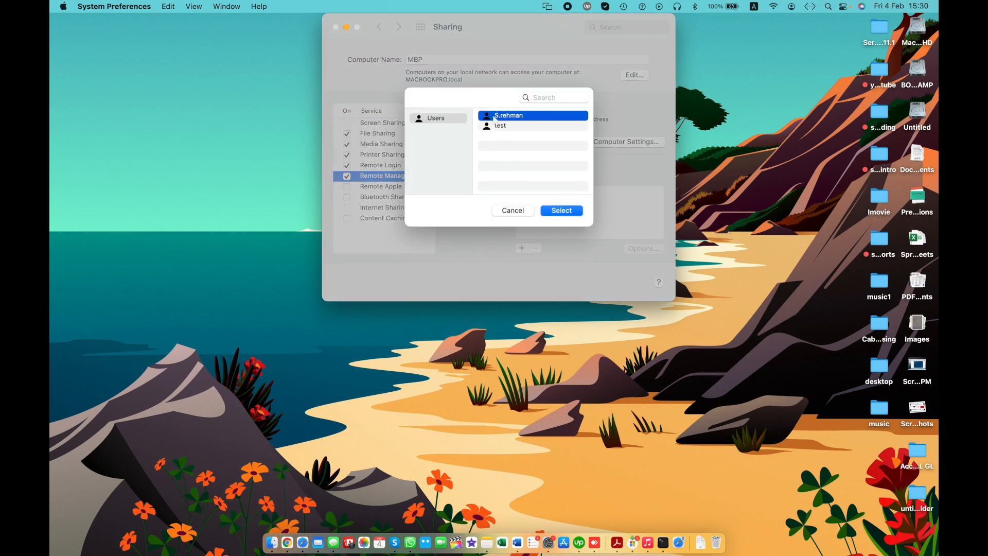
pyautogui.click(561, 210)
pyautogui.click(567, 216)
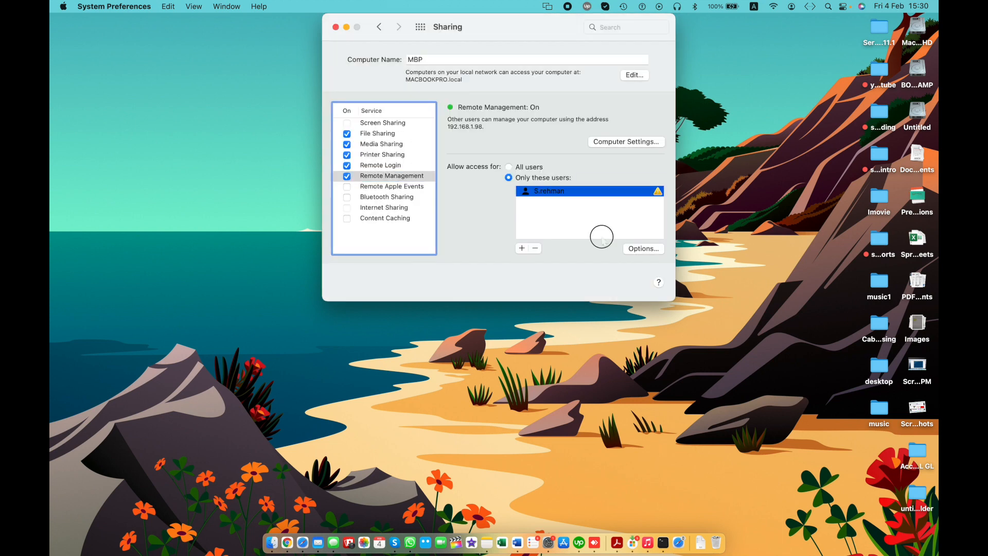
pyautogui.click(636, 248)
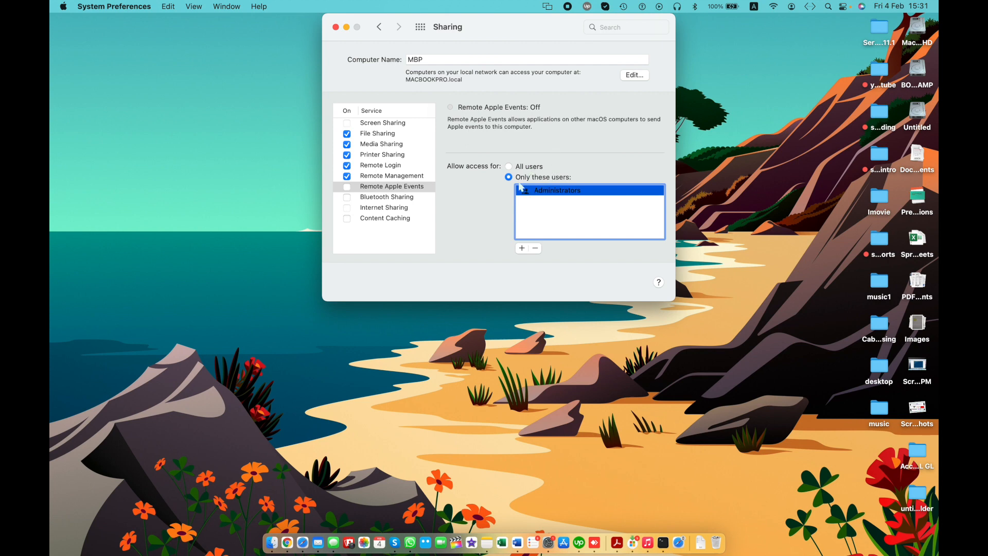
# Examine the Remote Apple Events access choices and the list of users that can be added, without adding anyone.
pyautogui.click(474, 128)
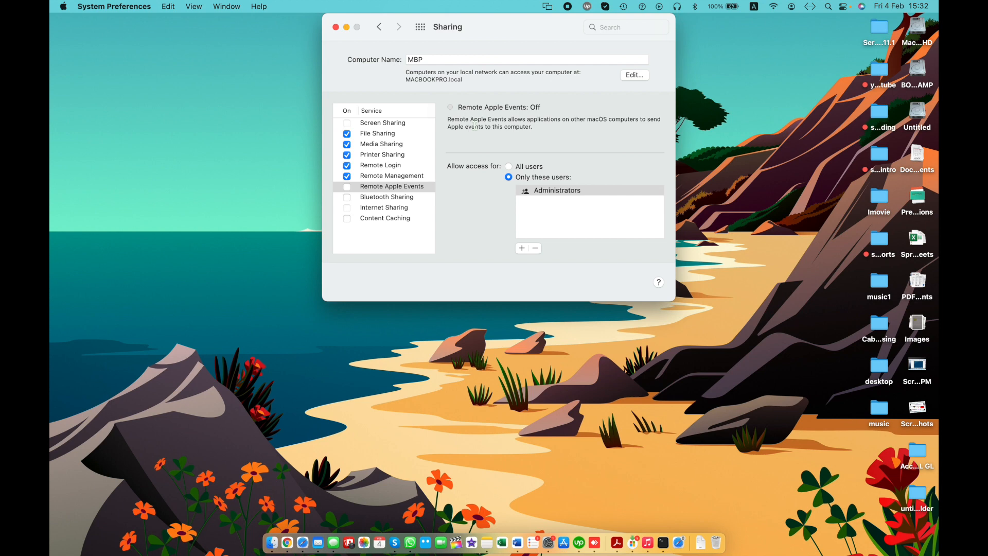
pyautogui.click(509, 166)
pyautogui.click(509, 178)
pyautogui.click(522, 248)
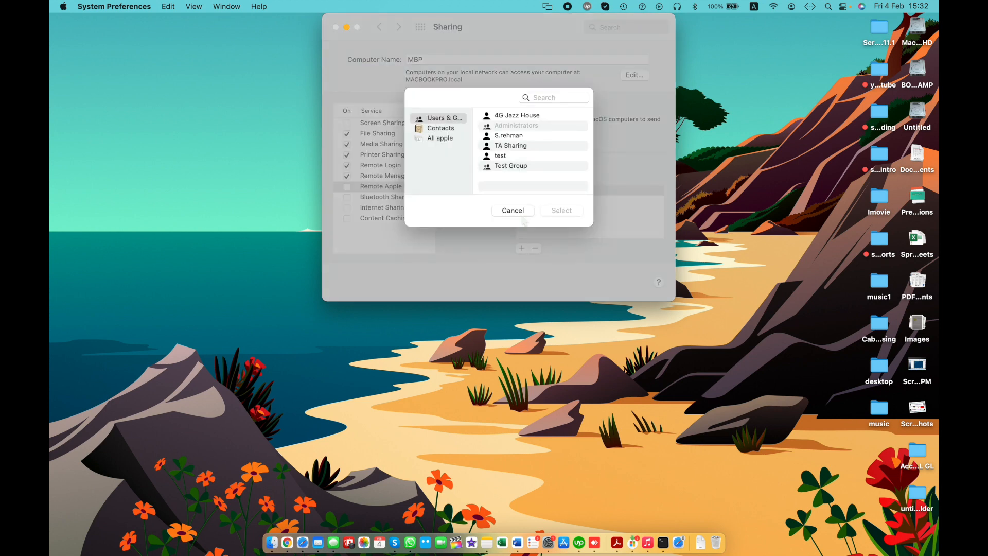
pyautogui.click(491, 115)
pyautogui.click(493, 135)
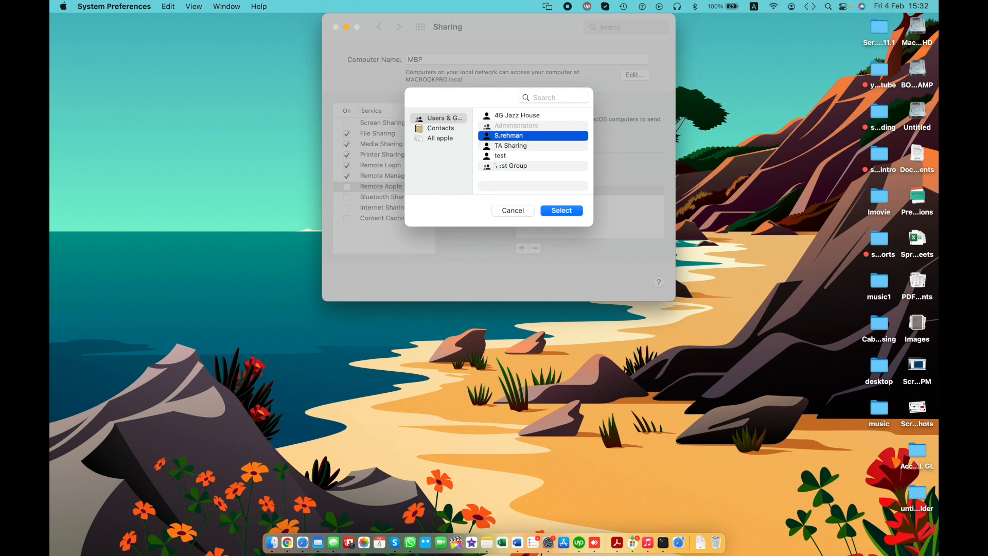
pyautogui.click(518, 211)
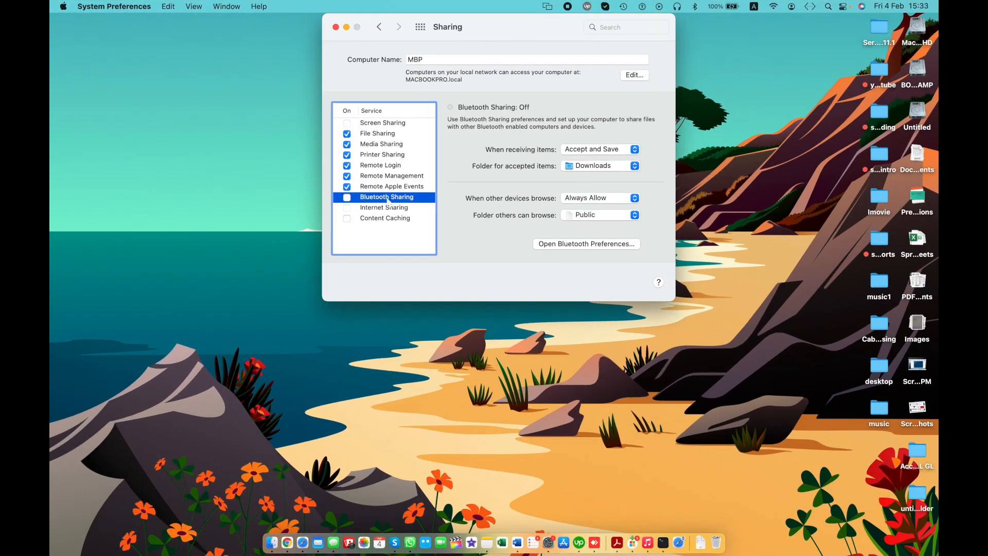
# Turn on Bluetooth Sharing and review its choices for receiving items, the accepted-items folder and browsing by other devices.
pyautogui.click(348, 197)
pyautogui.click(633, 154)
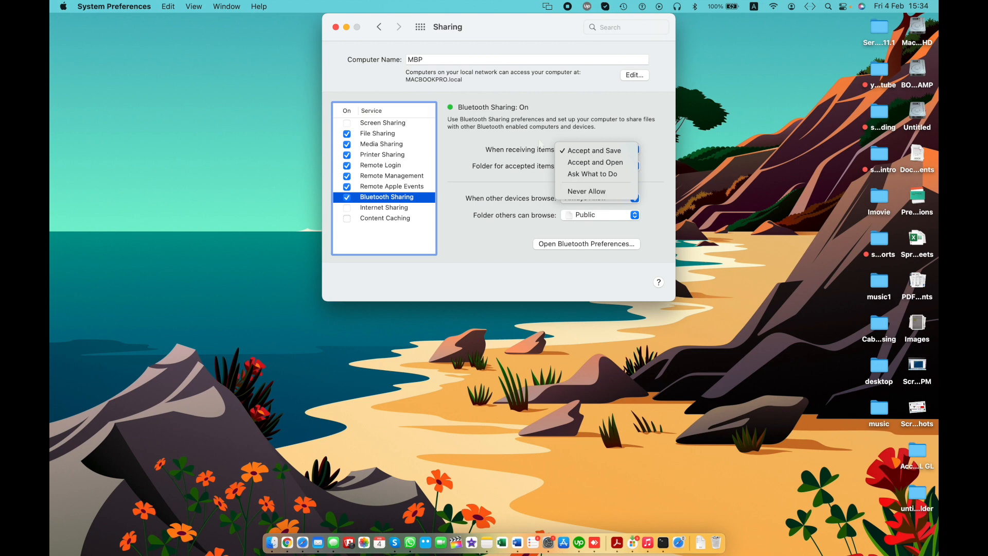
pyautogui.click(489, 157)
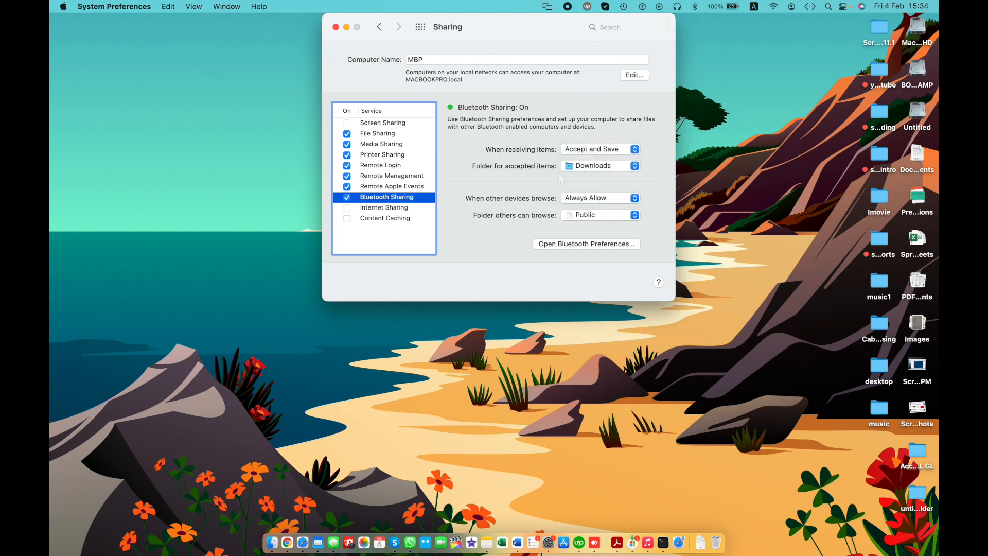
pyautogui.click(623, 167)
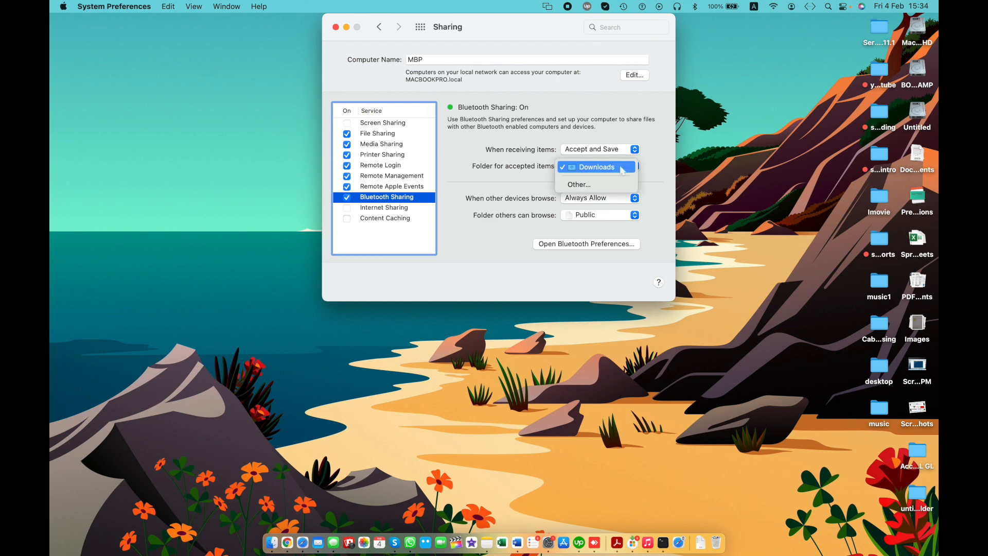
pyautogui.click(601, 185)
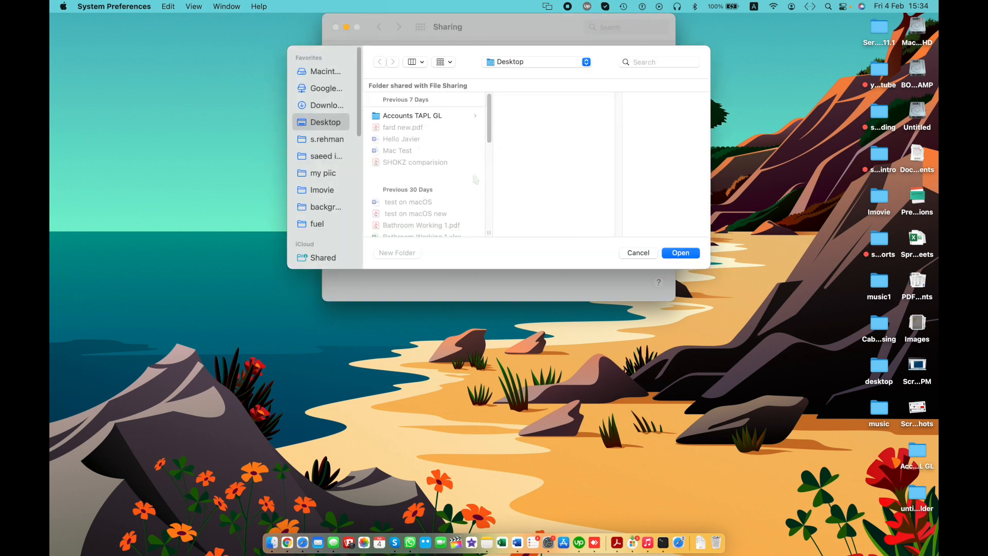
pyautogui.click(643, 257)
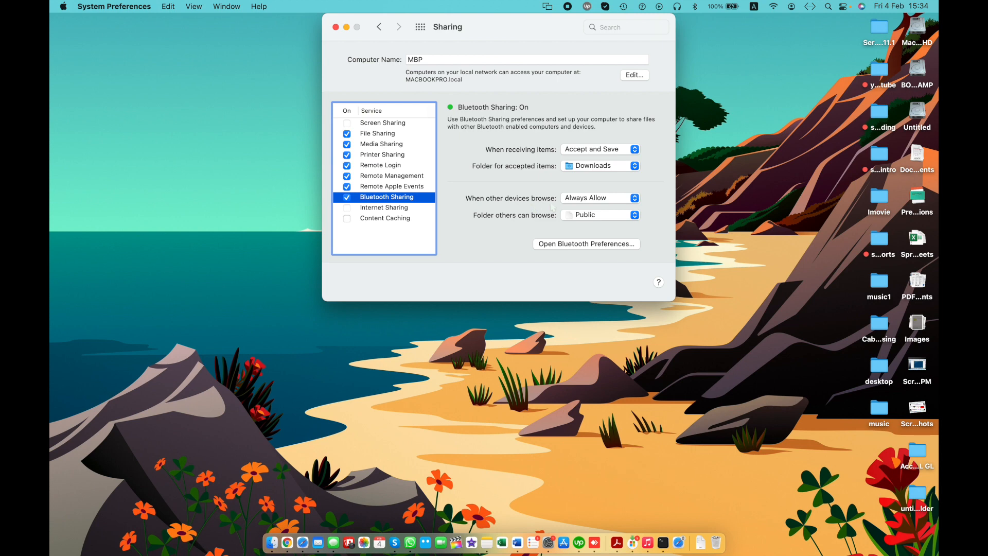
pyautogui.click(593, 199)
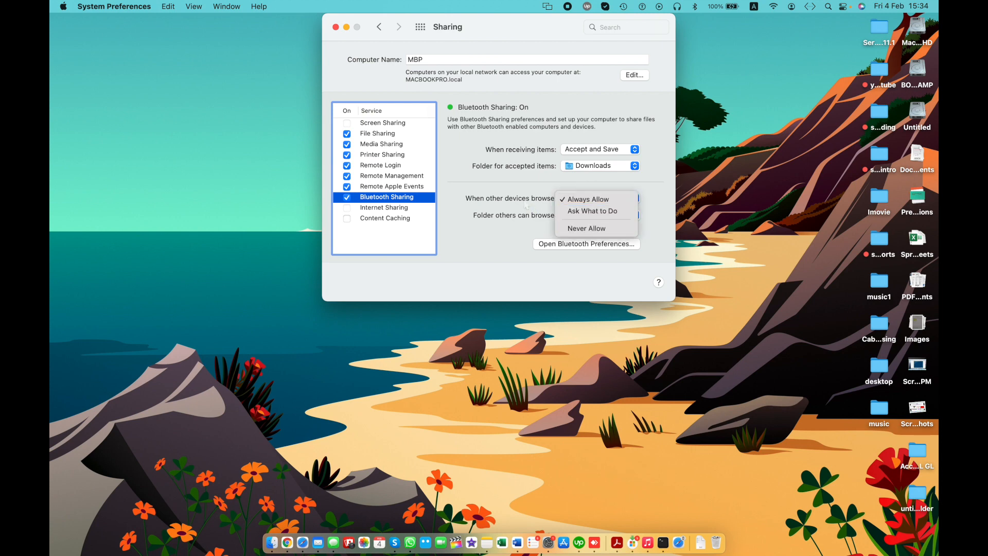
pyautogui.click(513, 197)
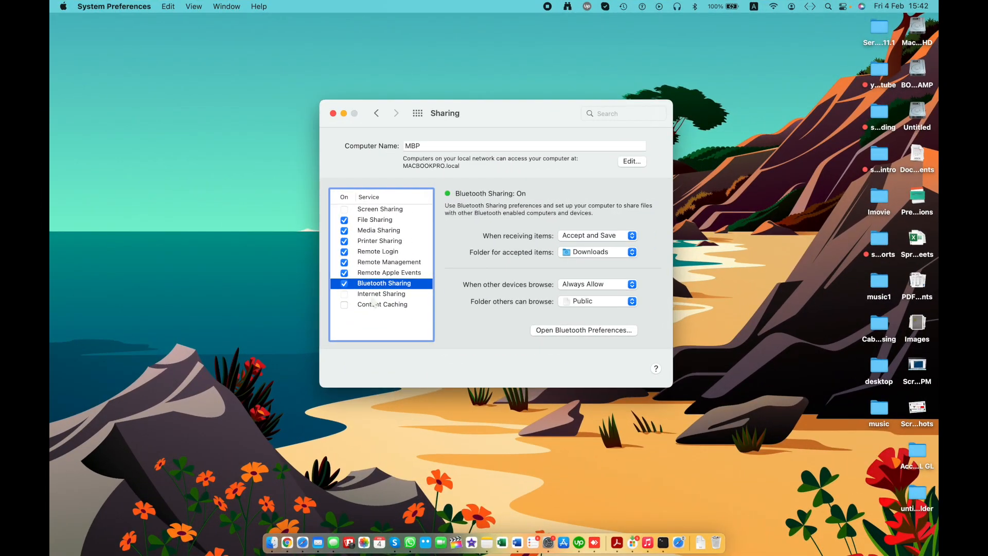
# Set Internet Sharing to share the USB 10/100/1000 LAN connection with computers using Wi-Fi.
pyautogui.press('Down')
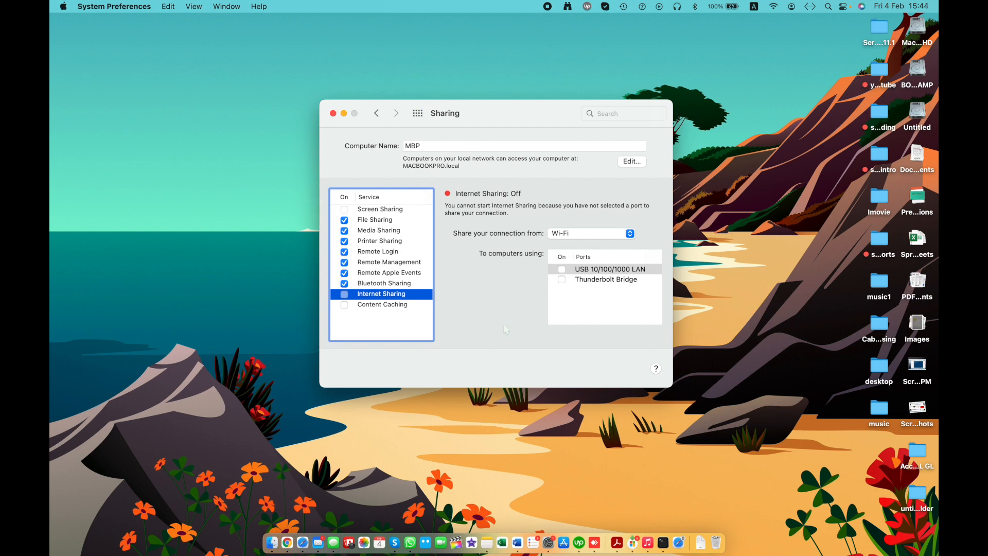
pyautogui.click(586, 236)
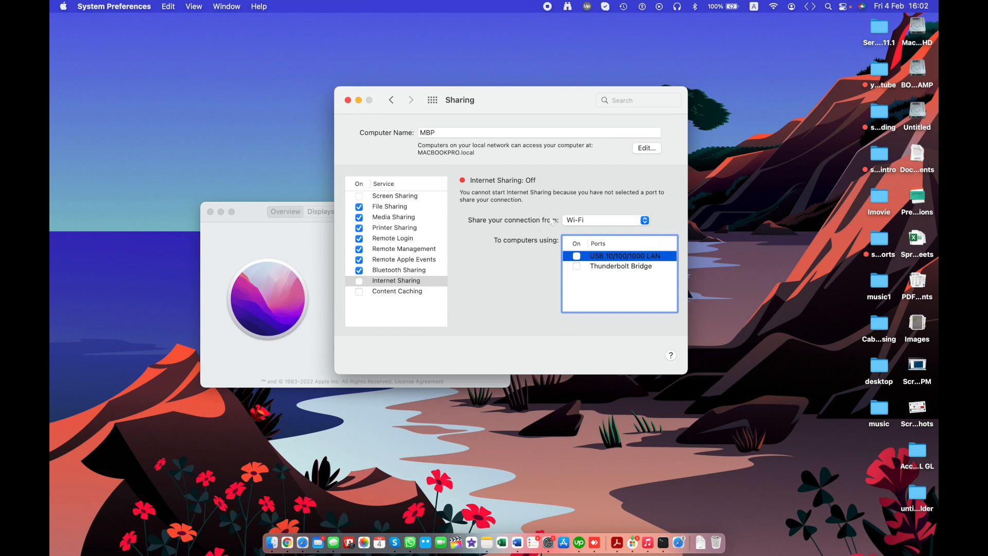
pyautogui.click(587, 220)
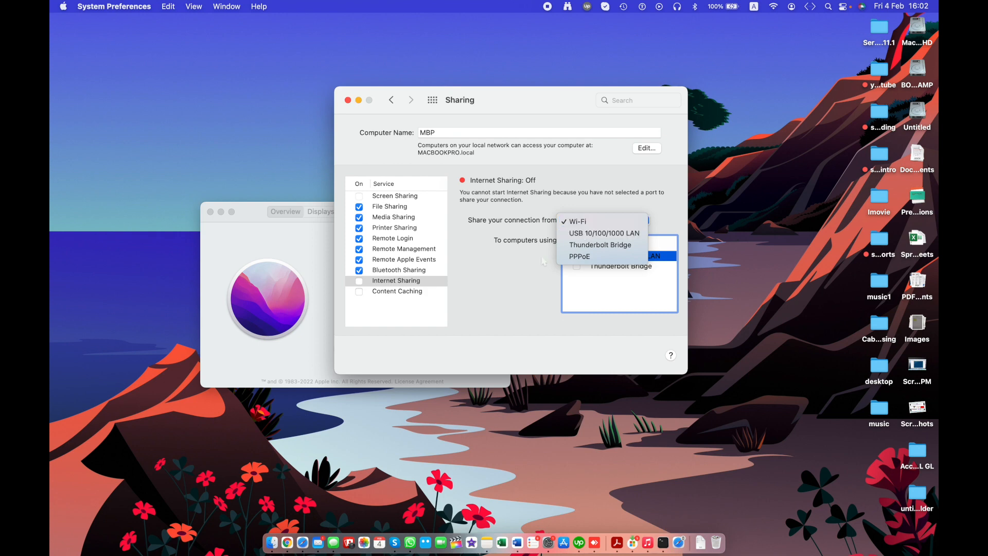
pyautogui.click(537, 272)
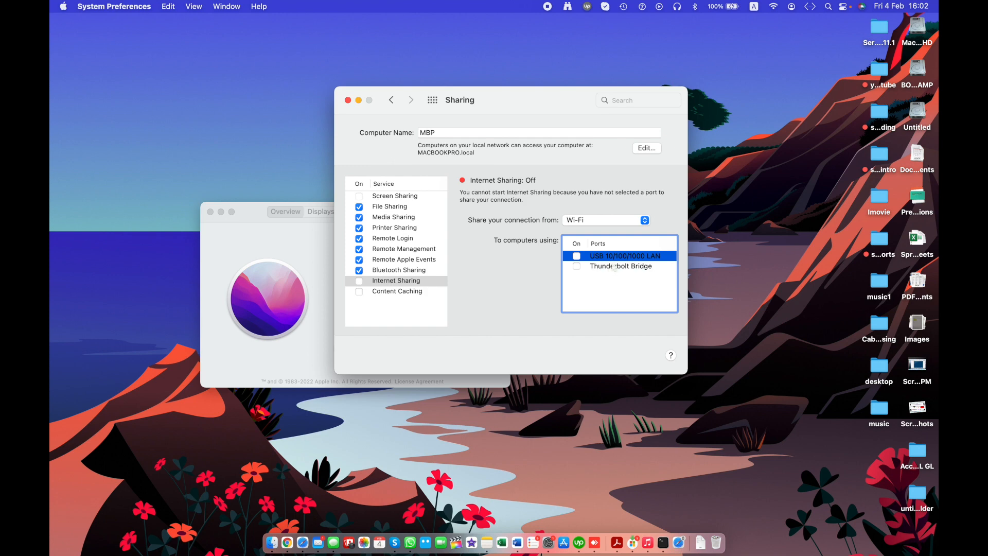
pyautogui.click(625, 220)
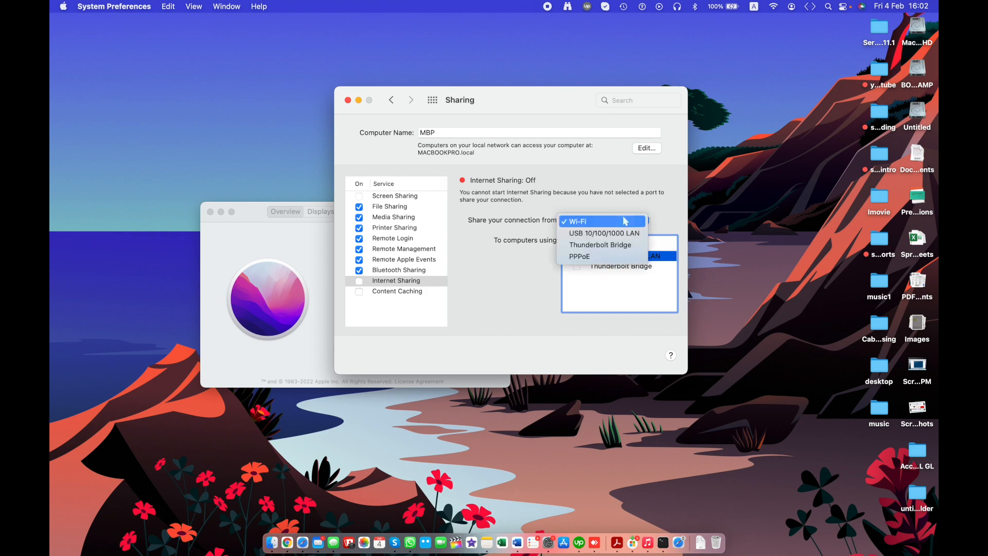
pyautogui.click(619, 297)
pyautogui.click(615, 221)
pyautogui.click(605, 219)
pyautogui.click(605, 220)
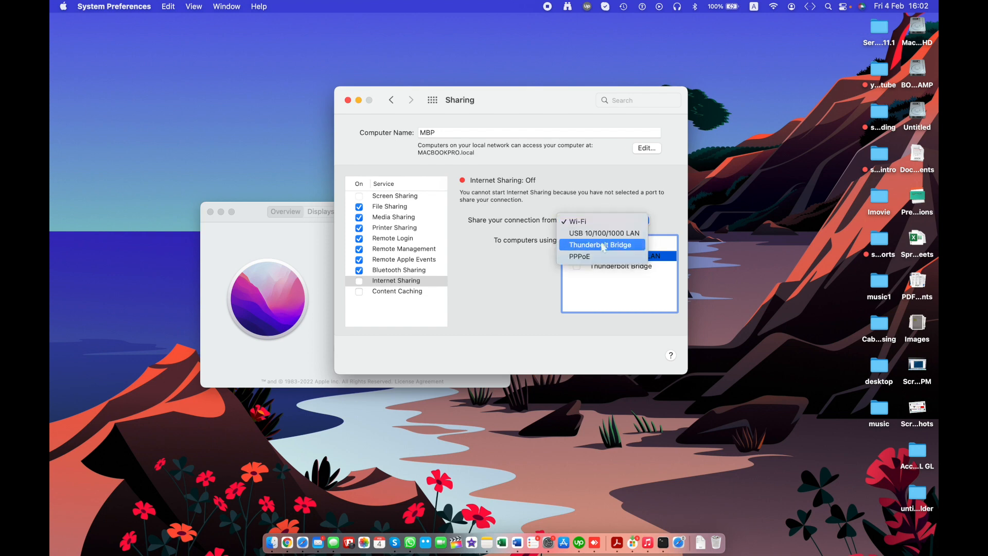
pyautogui.click(619, 234)
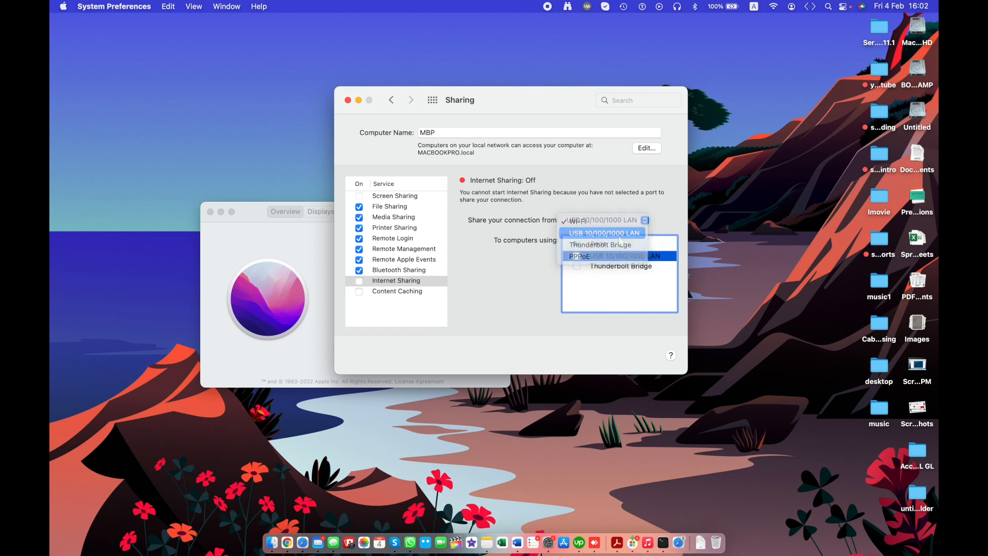
pyautogui.click(577, 256)
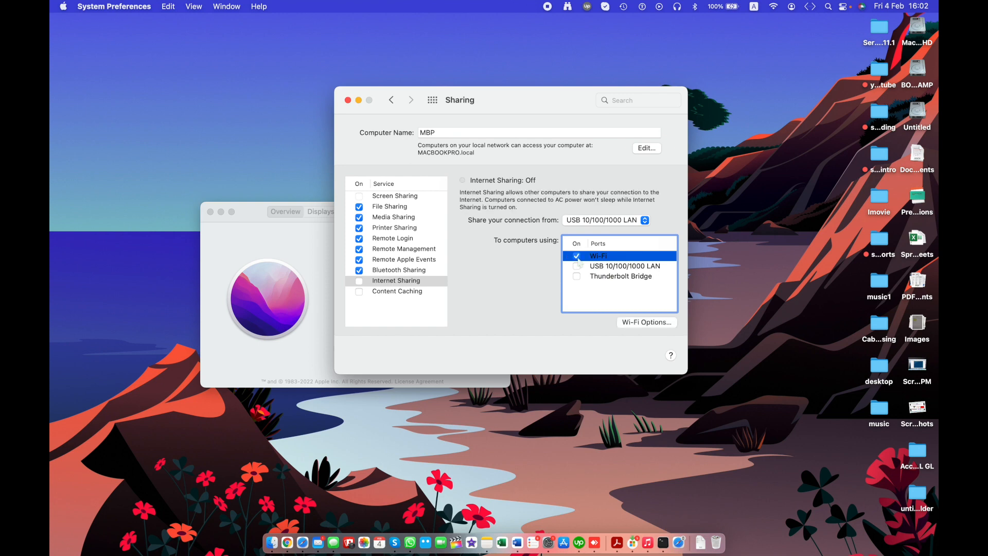
# Review the network name, channel and password settings in the Wi-Fi options of Internet Sharing, and close them without changes.
pyautogui.click(638, 323)
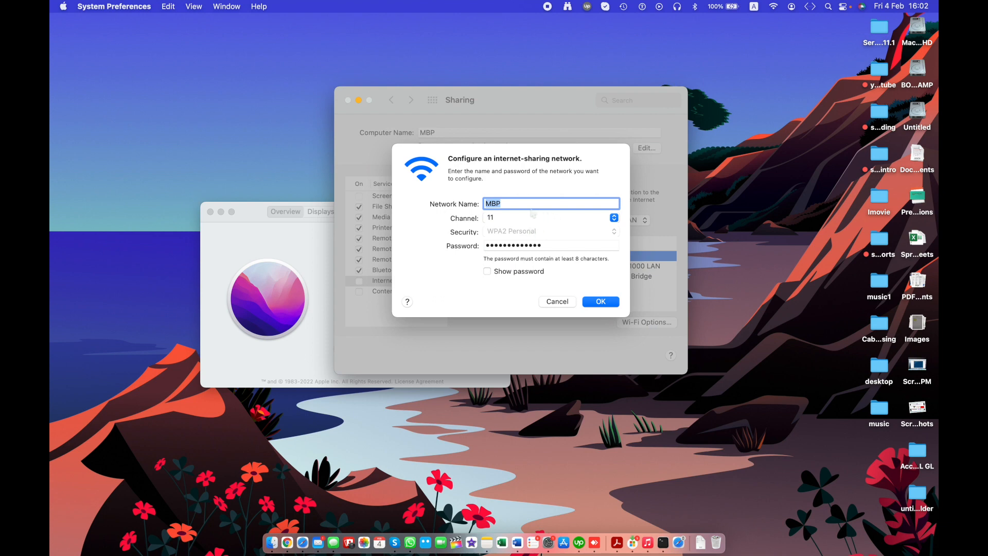
pyautogui.click(523, 218)
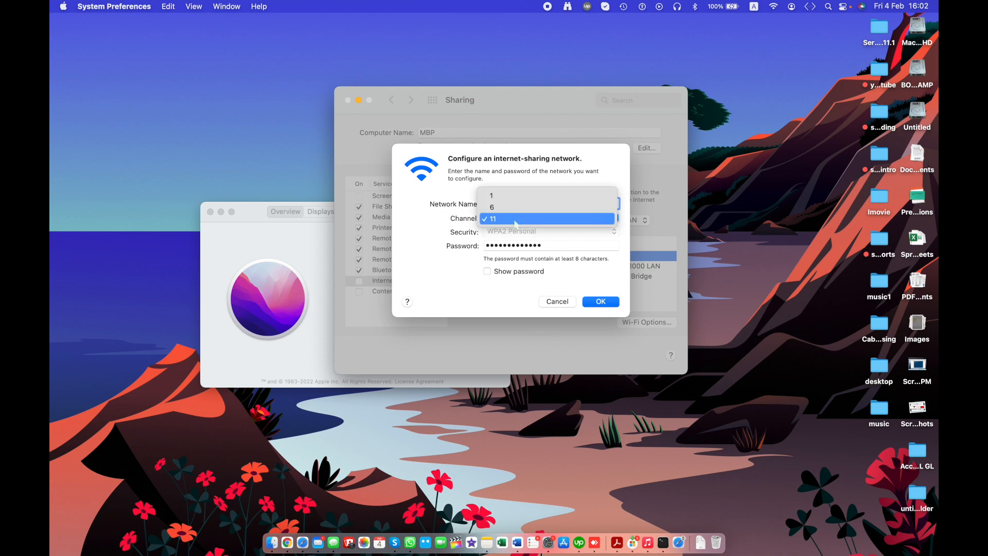
pyautogui.click(523, 221)
pyautogui.click(504, 246)
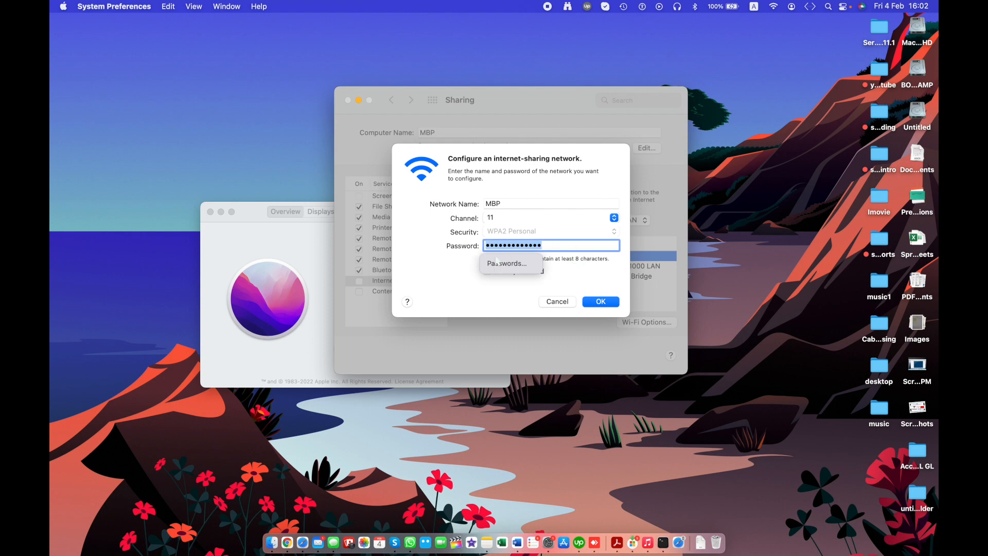
pyautogui.click(497, 263)
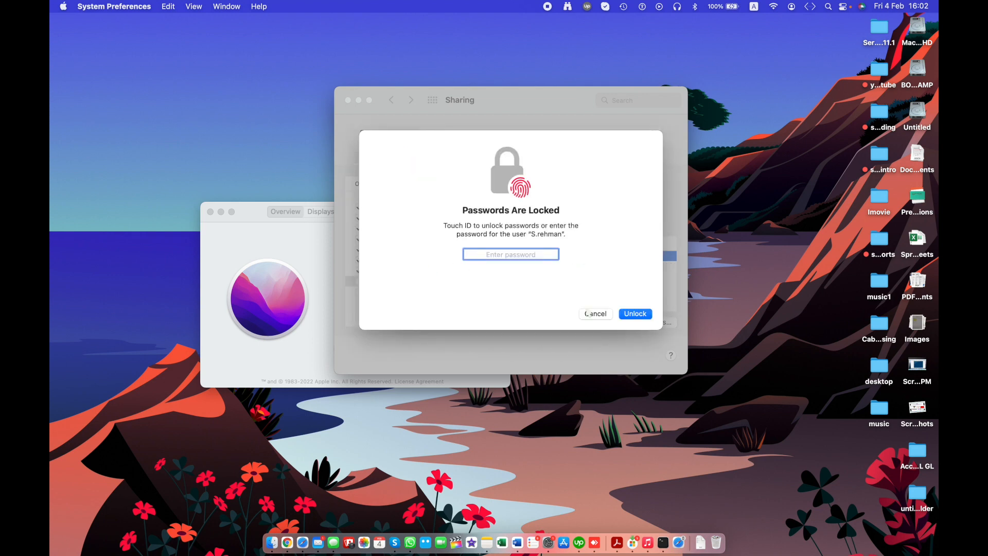
pyautogui.click(593, 313)
pyautogui.click(523, 204)
pyautogui.click(523, 204)
pyautogui.doubleClick(523, 205)
pyautogui.click(524, 207)
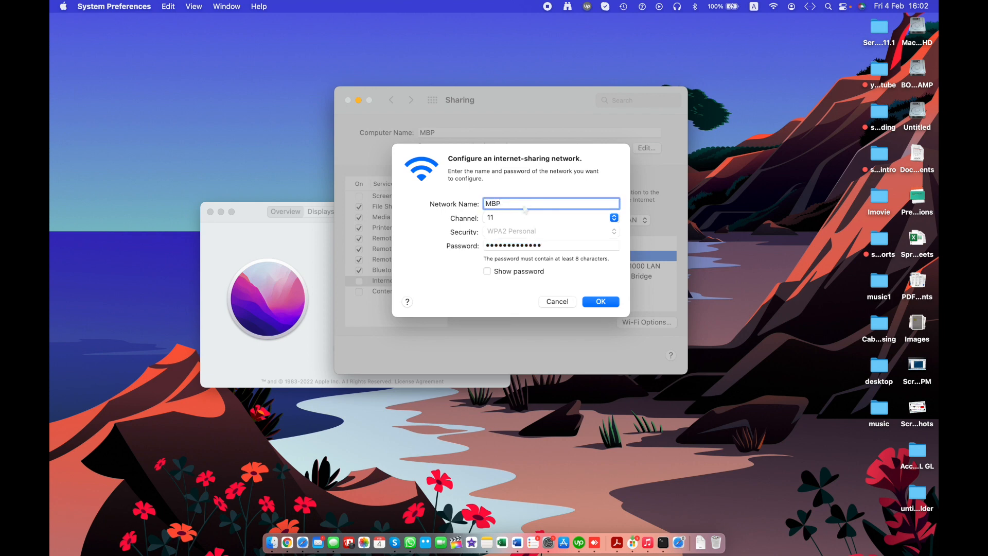
pyautogui.click(561, 304)
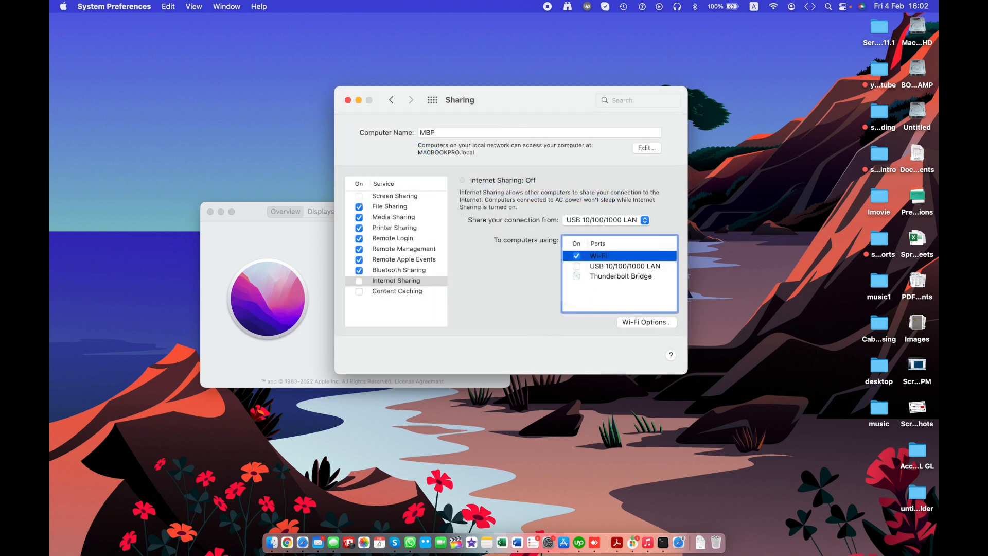
# Try to add the USB 10/100/1000 LAN and Thunderbolt Bridge ports to the computers served by Internet Sharing.
pyautogui.click(577, 265)
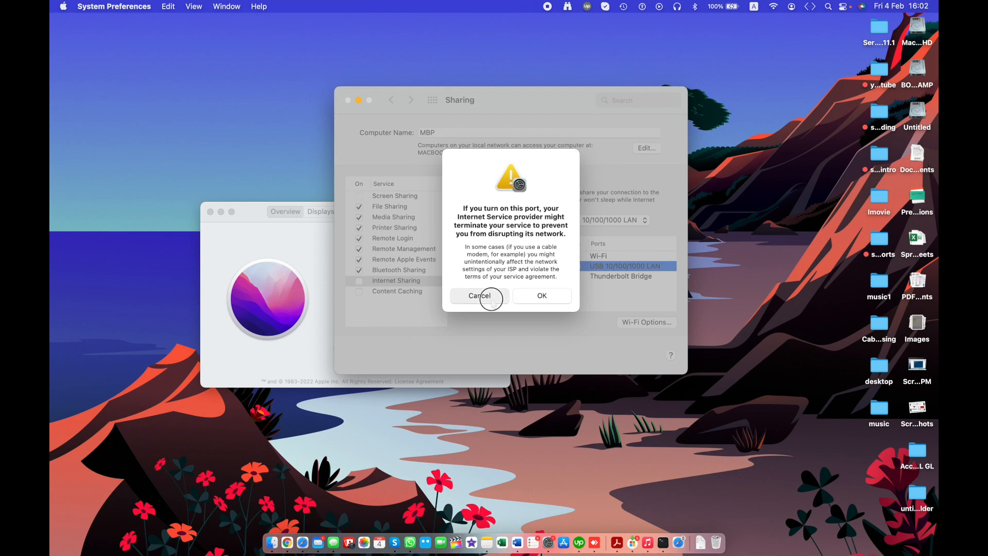
pyautogui.click(481, 296)
pyautogui.click(576, 278)
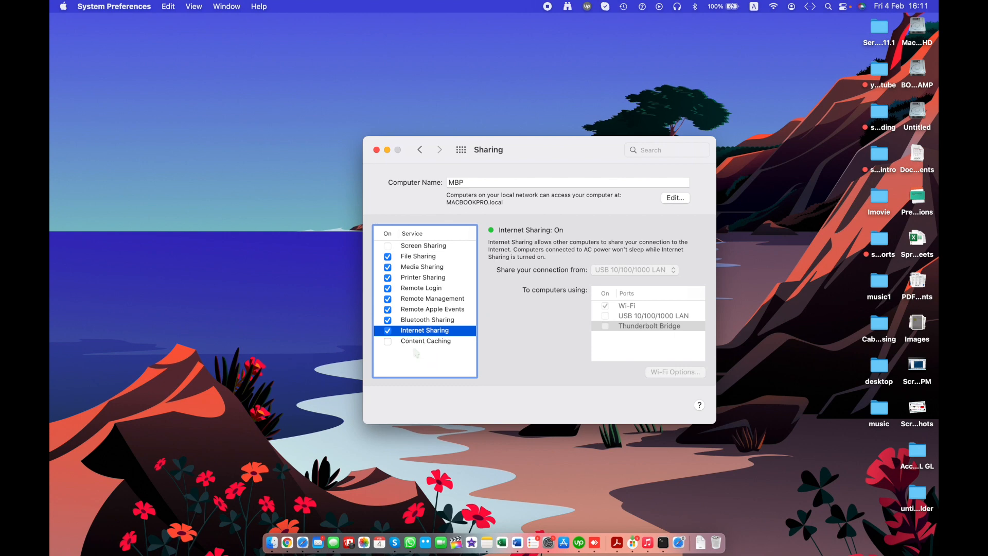
# Turn on Content Caching, keep it caching All Content, and enable Internet Connection sharing for USB-connected iOS devices.
pyautogui.click(396, 344)
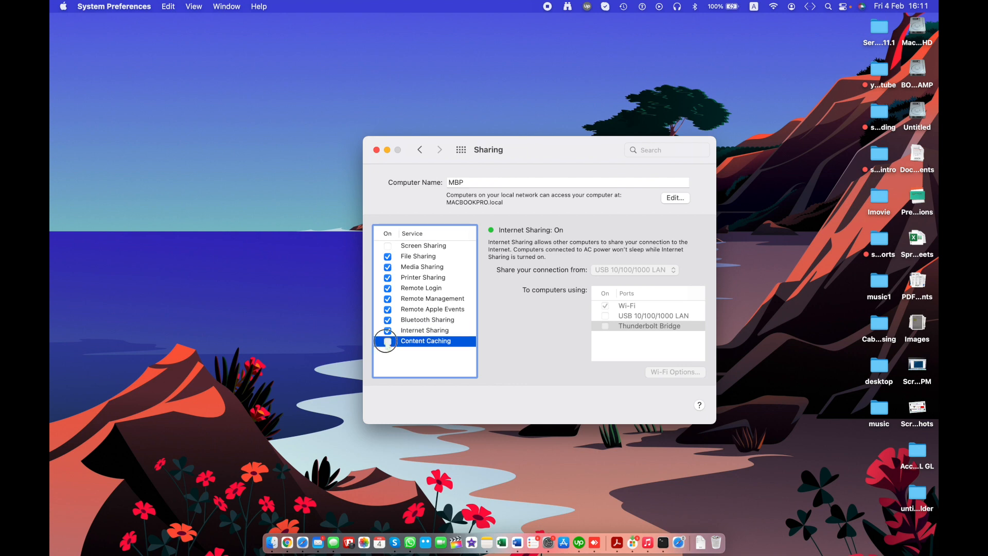
pyautogui.click(387, 342)
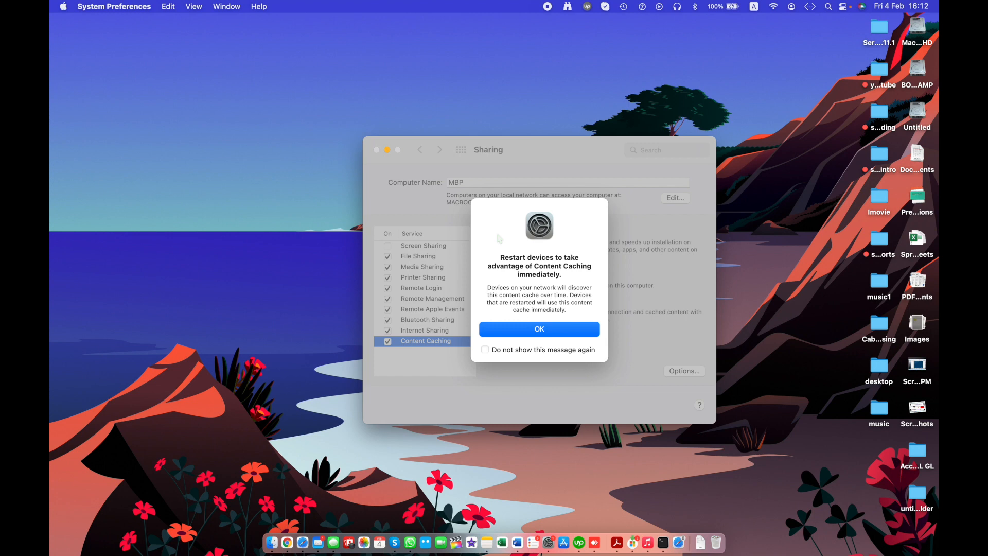
pyautogui.click(495, 328)
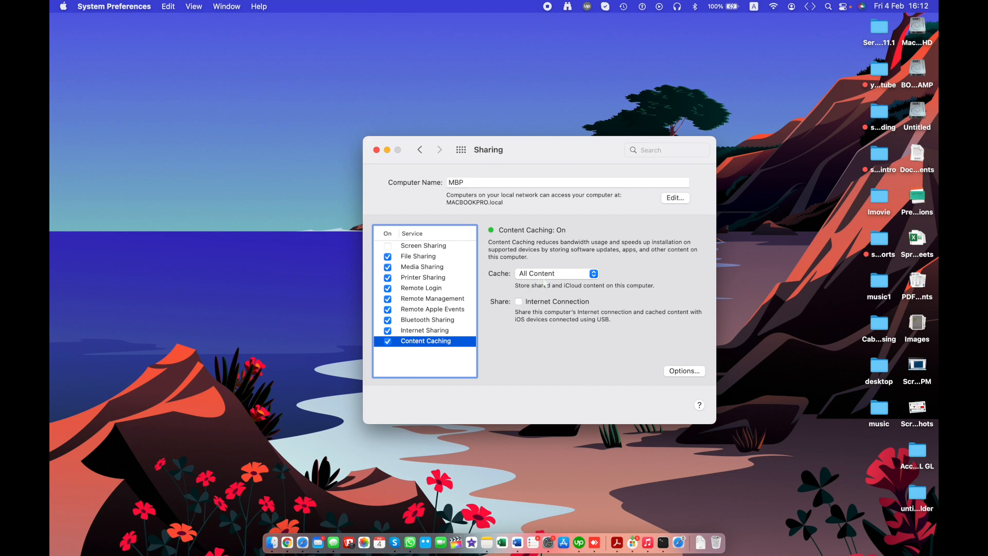
pyautogui.click(556, 277)
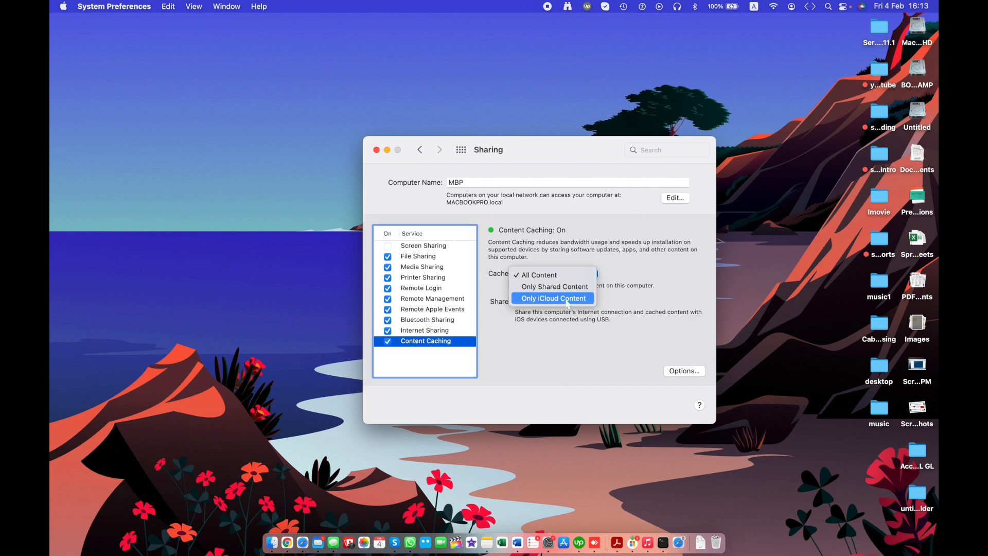
pyautogui.click(567, 301)
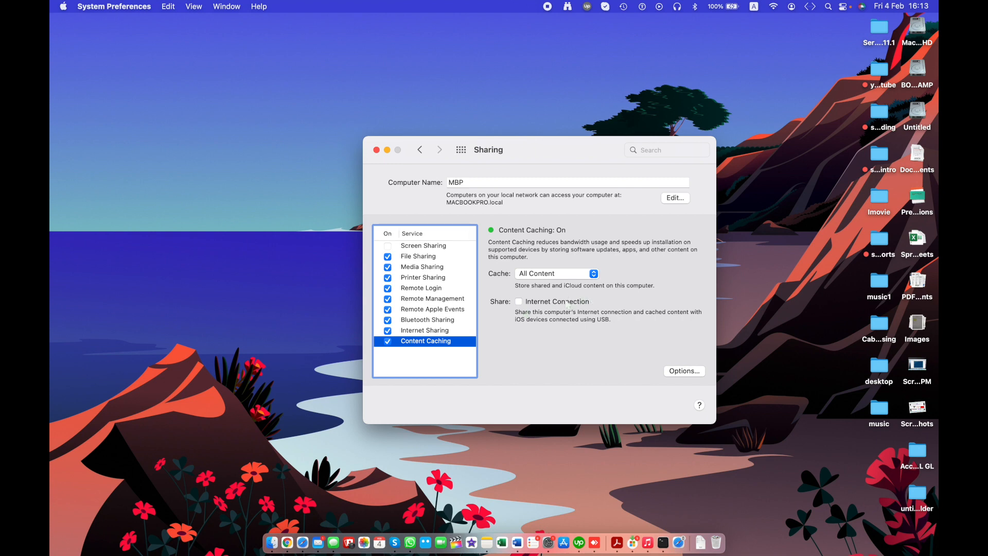
pyautogui.click(565, 303)
# Examine the Content Caching options for cache location and cache size without changing them.
pyautogui.click(685, 371)
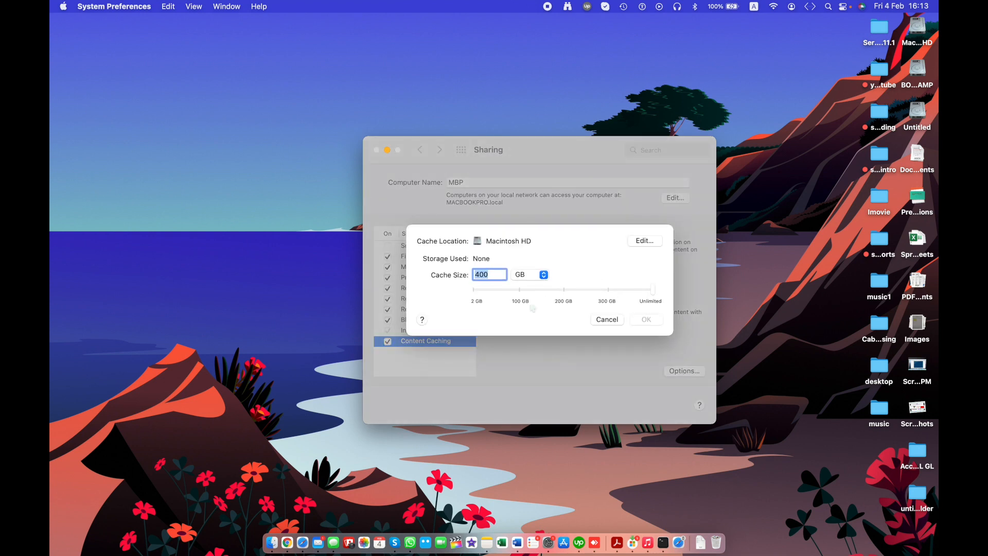
pyautogui.moveTo(585, 296); pyautogui.dragTo(623, 297)
pyautogui.click(600, 319)
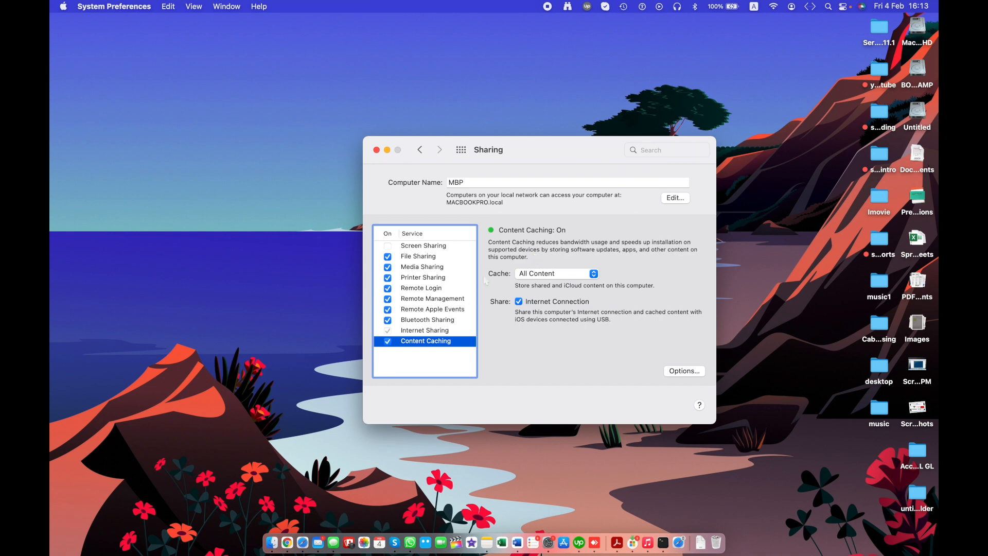
# Turn off the Content Caching, Bluetooth Sharing, Remote Apple Events, Remote Management and Remote Login services.
pyautogui.click(389, 341)
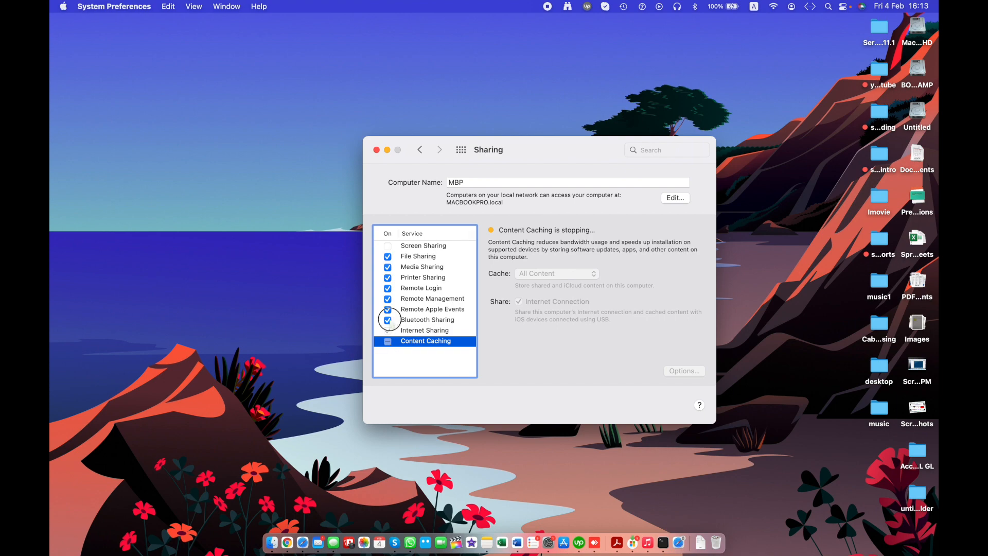
pyautogui.click(389, 320)
pyautogui.click(388, 309)
pyautogui.click(388, 299)
pyautogui.click(388, 288)
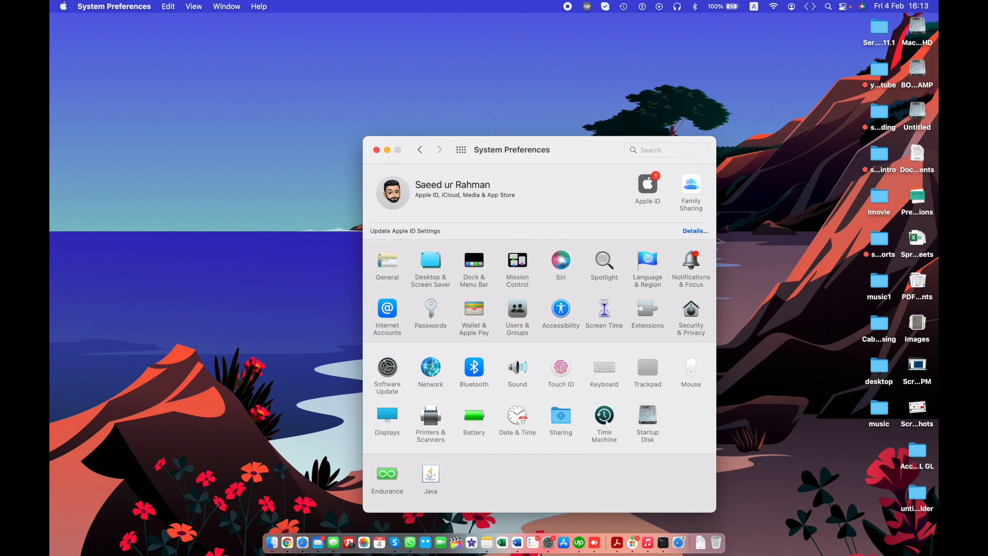
# Open the Time Machine preferences and review the items excluded from backups without changing them.
pyautogui.click(606, 422)
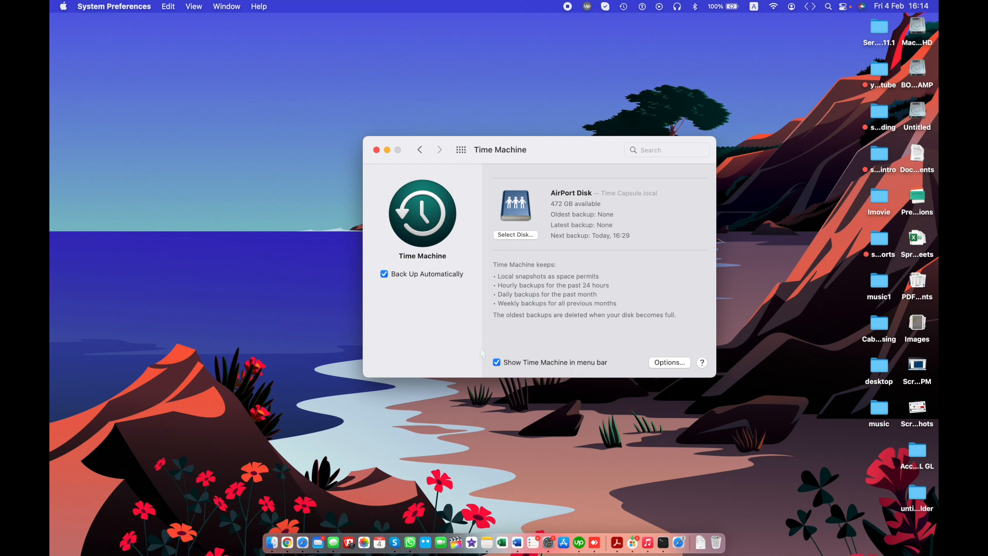
pyautogui.click(675, 363)
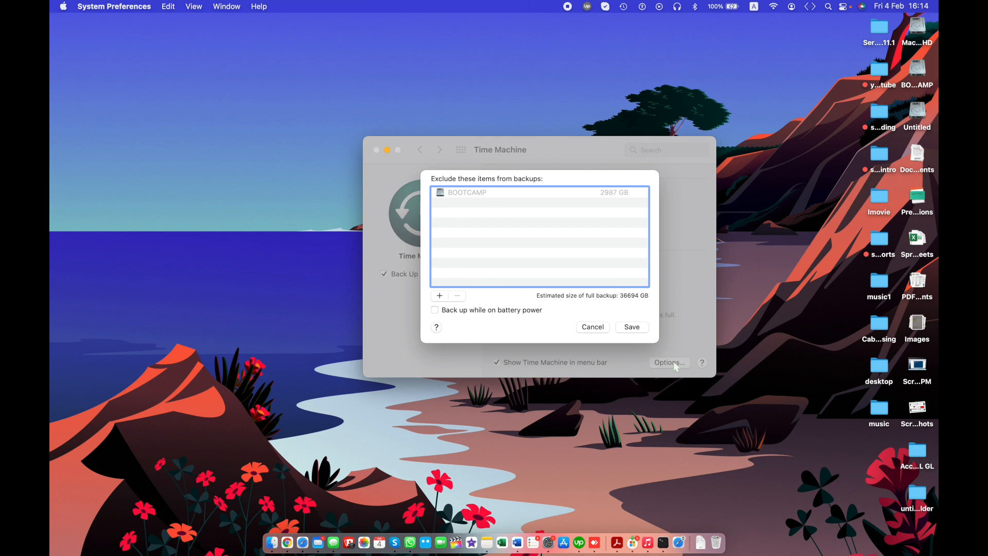
pyautogui.click(596, 329)
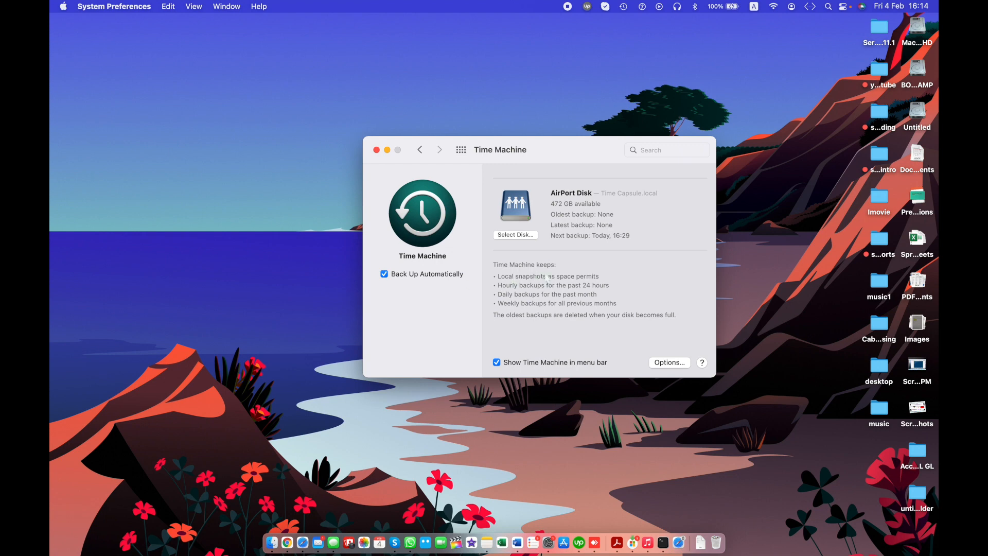
# Review the AirPort Disk, BOOTCAMP and Other AirPort Time Capsule choices for the backup disk, without selecting a new one.
pyautogui.click(516, 236)
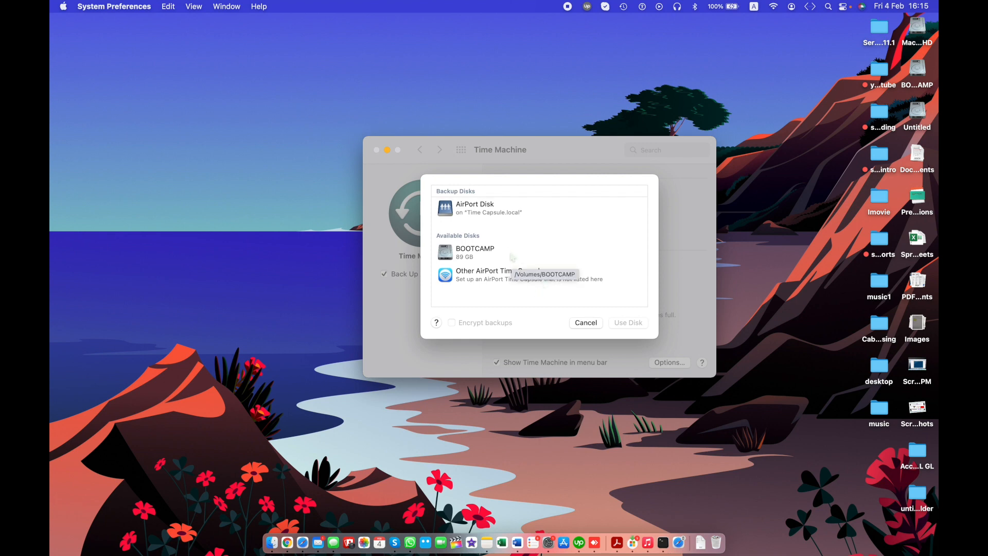
pyautogui.click(512, 251)
pyautogui.click(516, 210)
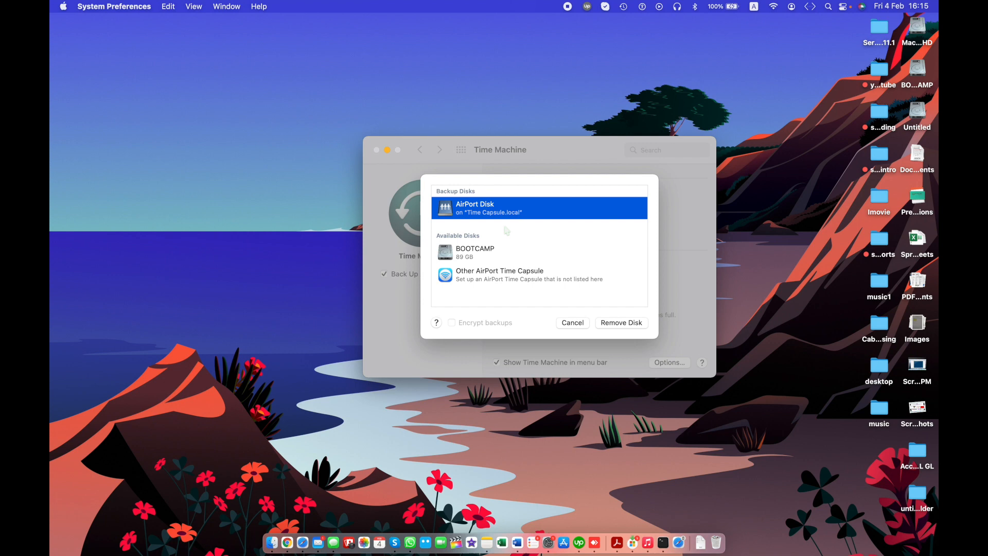
pyautogui.click(488, 252)
pyautogui.click(481, 280)
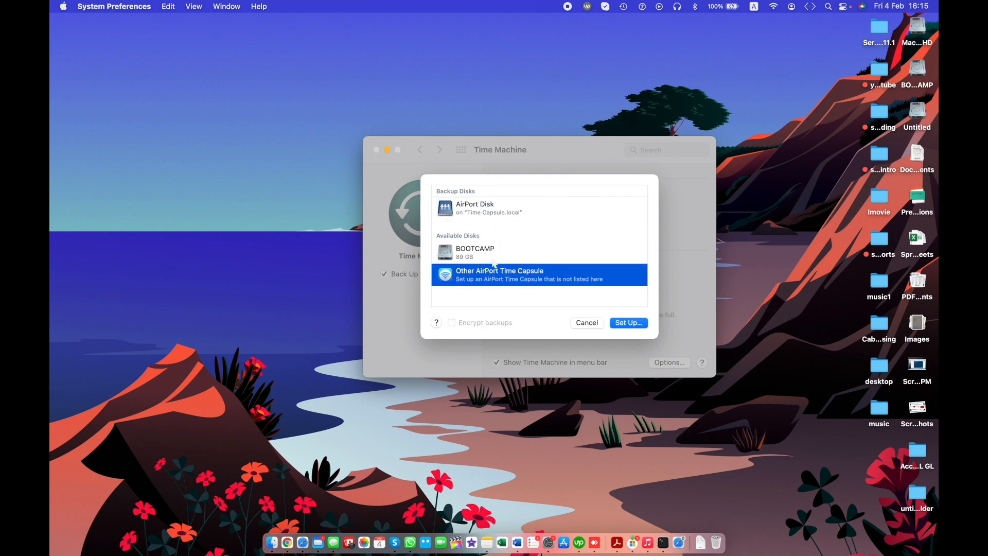
pyautogui.click(493, 261)
pyautogui.click(493, 219)
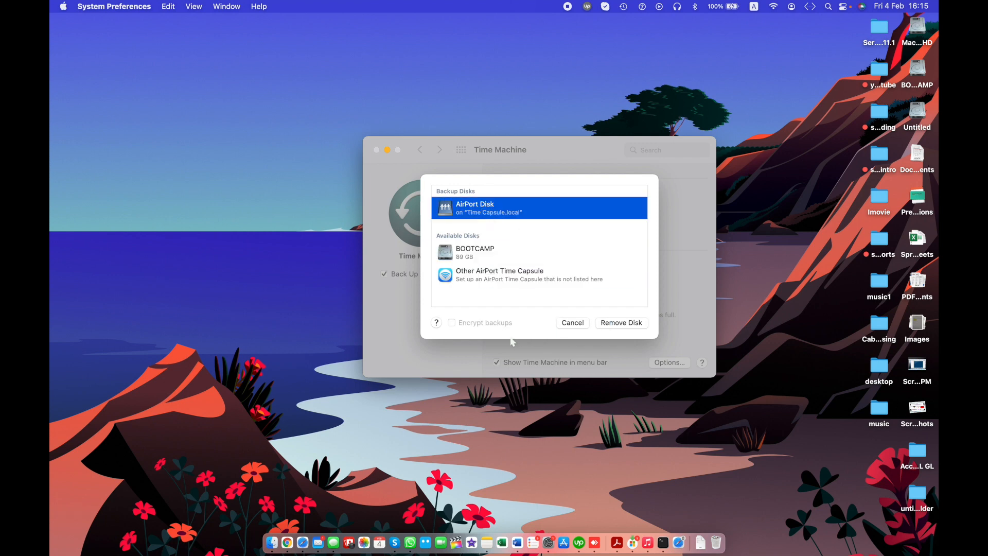
pyautogui.click(500, 282)
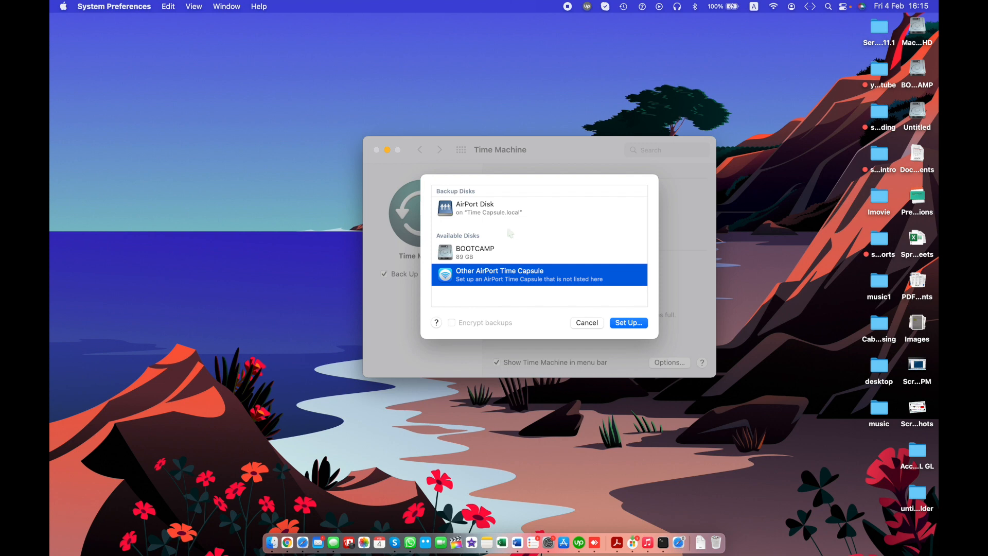
pyautogui.click(503, 211)
pyautogui.click(491, 246)
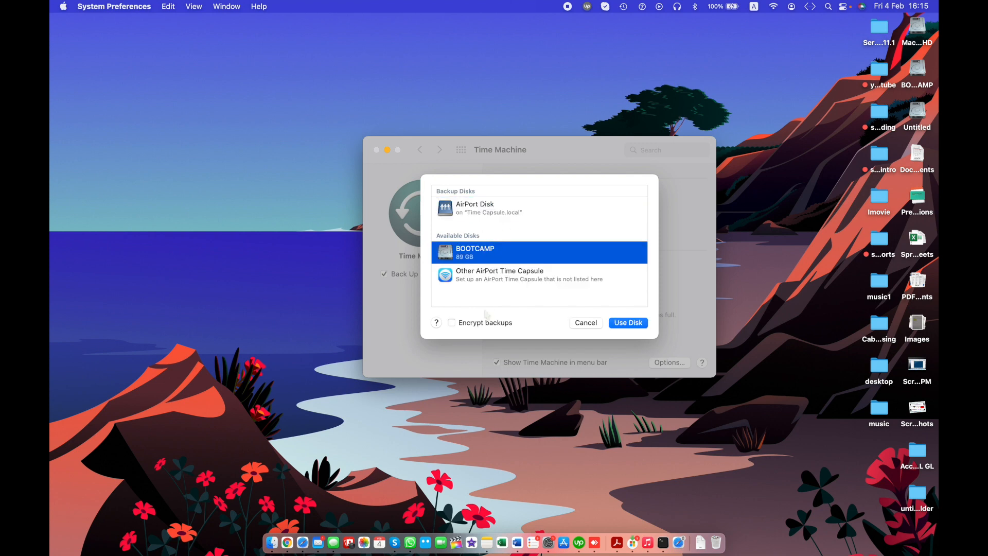
pyautogui.click(587, 323)
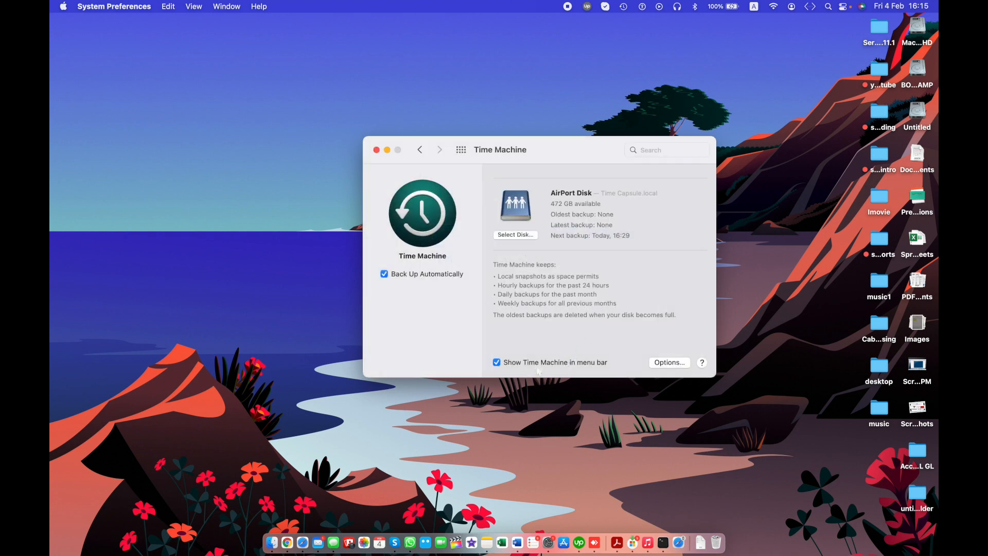
# View the Time Machine status commands, turn off Show Time Machine in menu bar, and reopen the backup options.
pyautogui.click(566, 362)
pyautogui.click(566, 362)
pyautogui.click(624, 7)
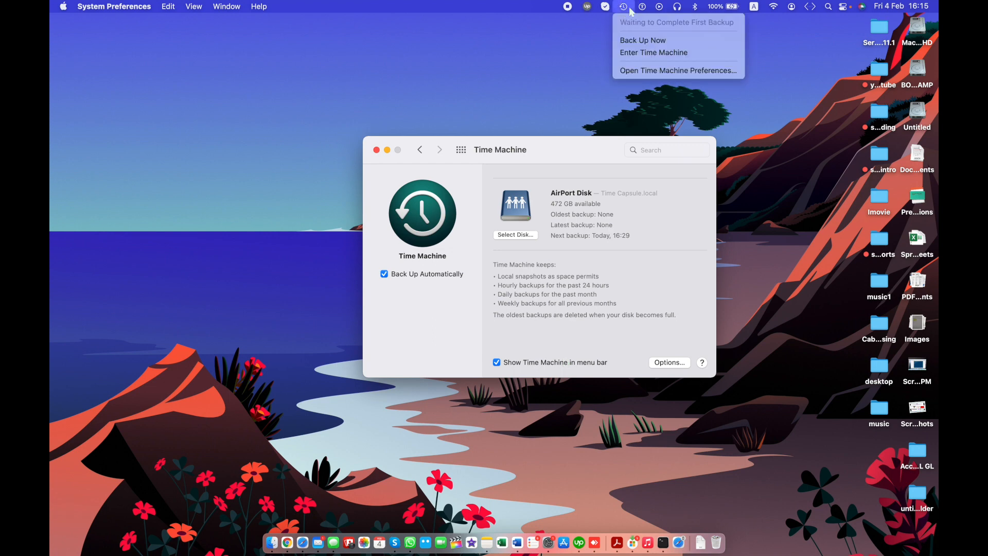
pyautogui.click(535, 362)
pyautogui.click(535, 362)
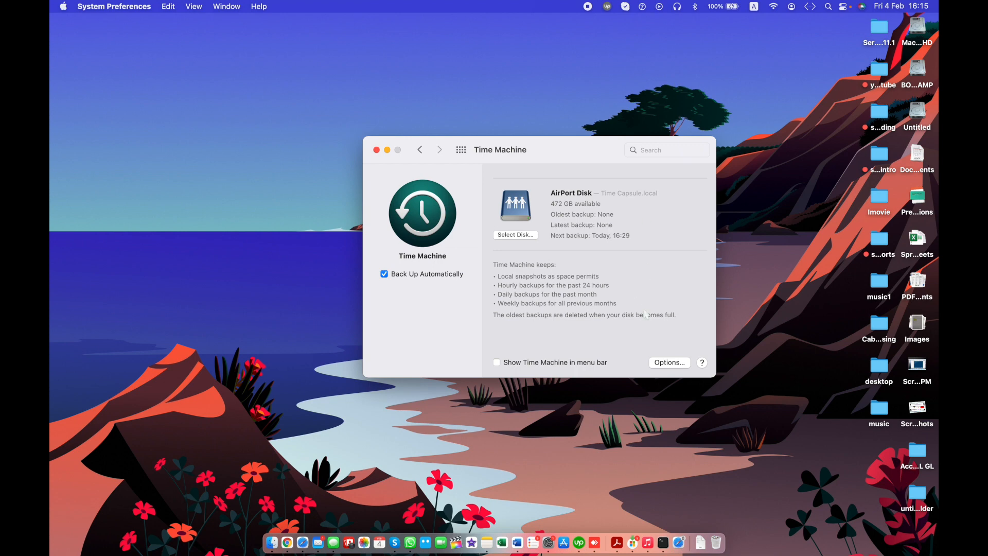
pyautogui.click(669, 364)
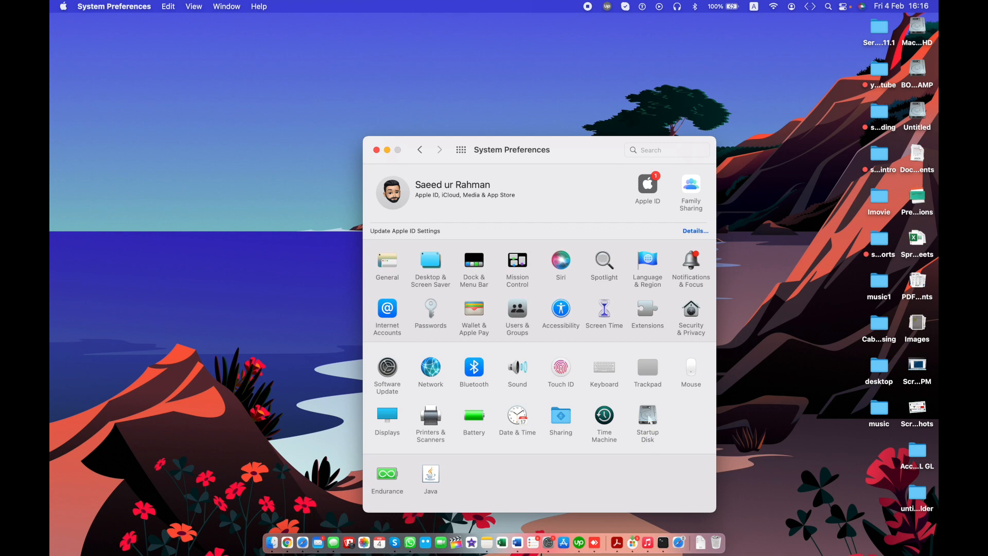
# Unlock the Startup Disk preferences and request a restart in target disk mode, cancelling before the computer restarts.
pyautogui.click(648, 417)
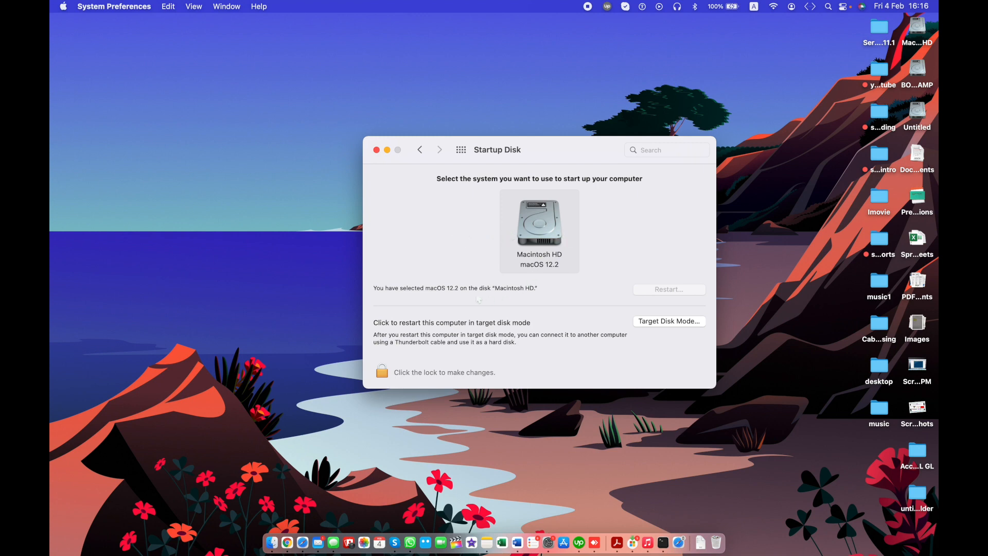
pyautogui.click(383, 373)
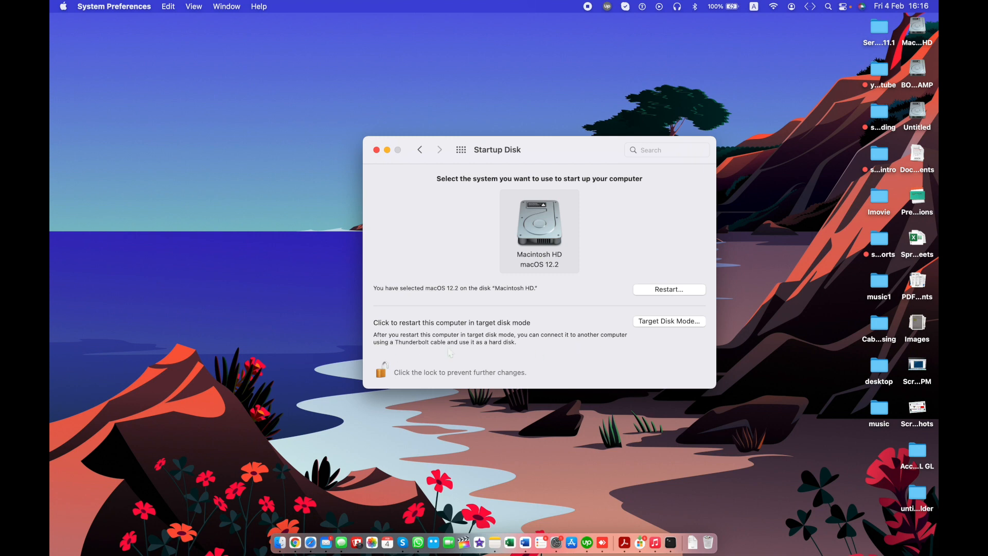
pyautogui.click(685, 321)
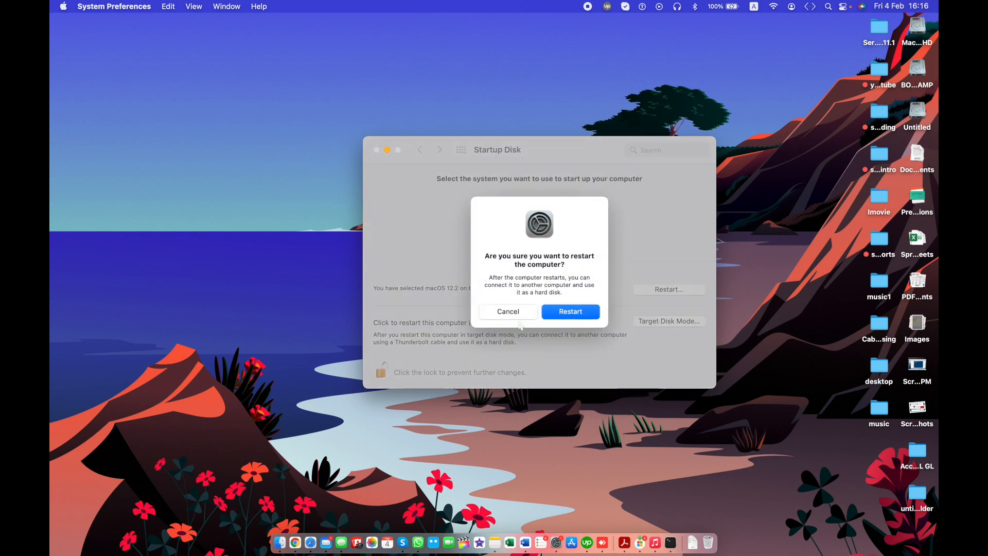
pyautogui.click(517, 316)
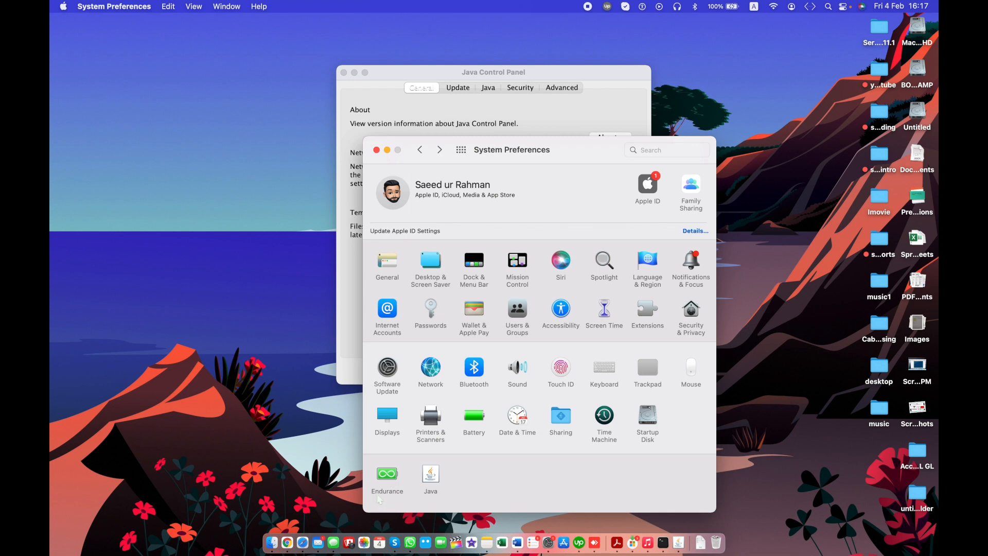
# View the Endurance low power settings, return to the preferences overview, and close the Java Control Panel.
pyautogui.click(386, 476)
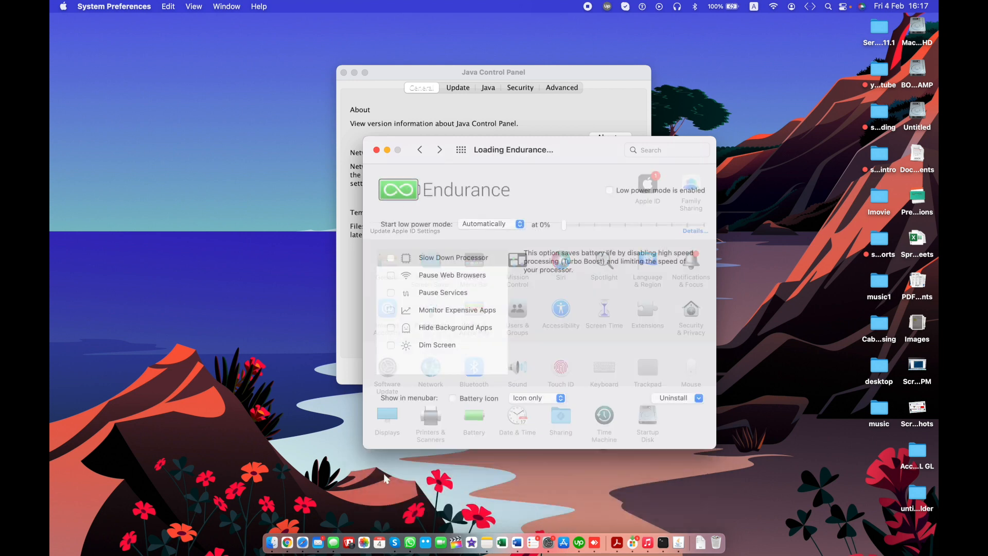
pyautogui.click(461, 149)
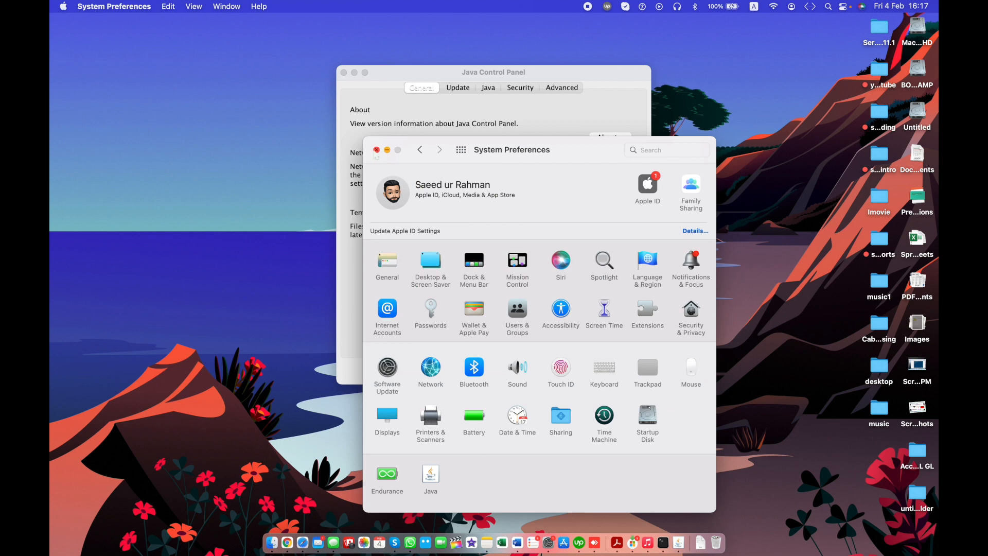
pyautogui.click(344, 73)
pyautogui.moveTo(550, 151); pyautogui.dragTo(515, 96)
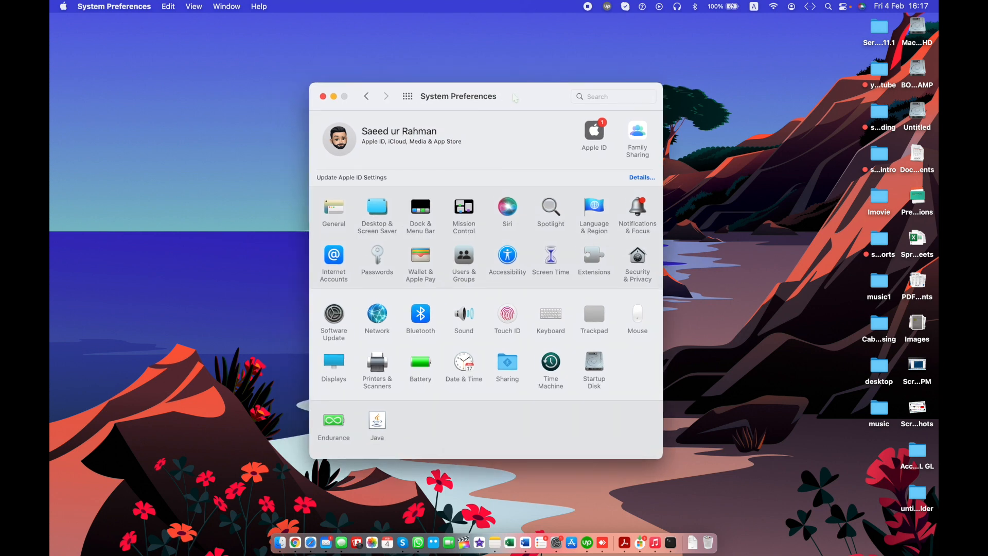